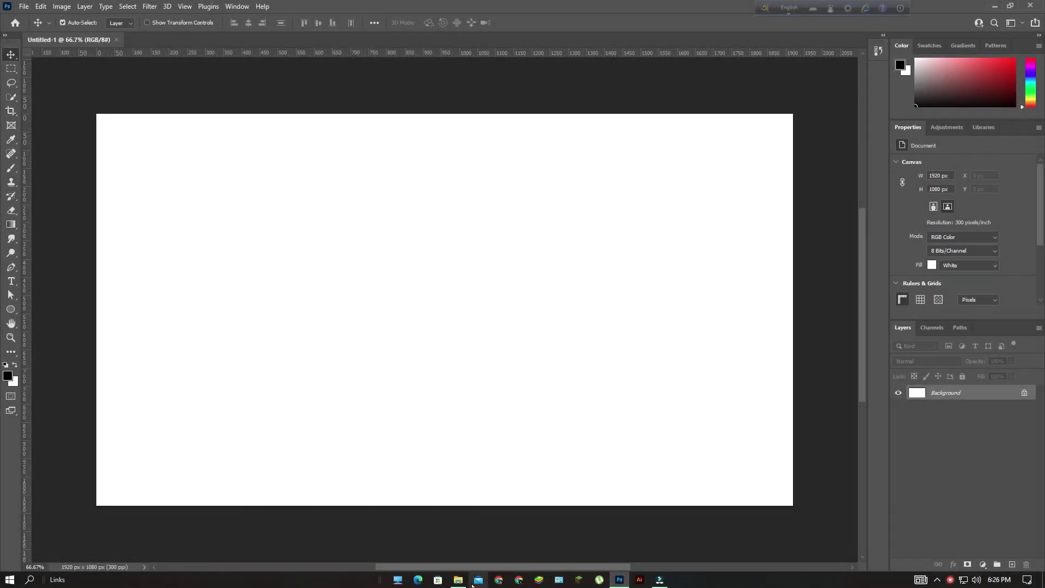
- Drag the 'slice-lime (1) copy' image from the lemon bath folder onto the 1920×1080 canvas
left_click(458, 579)
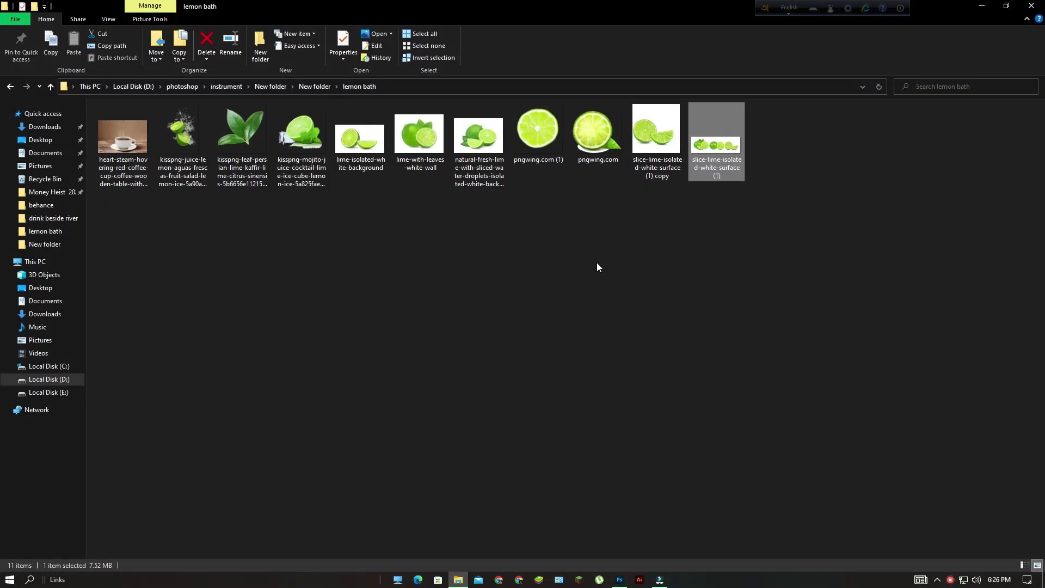
left_click_drag(656, 133, 621, 584)
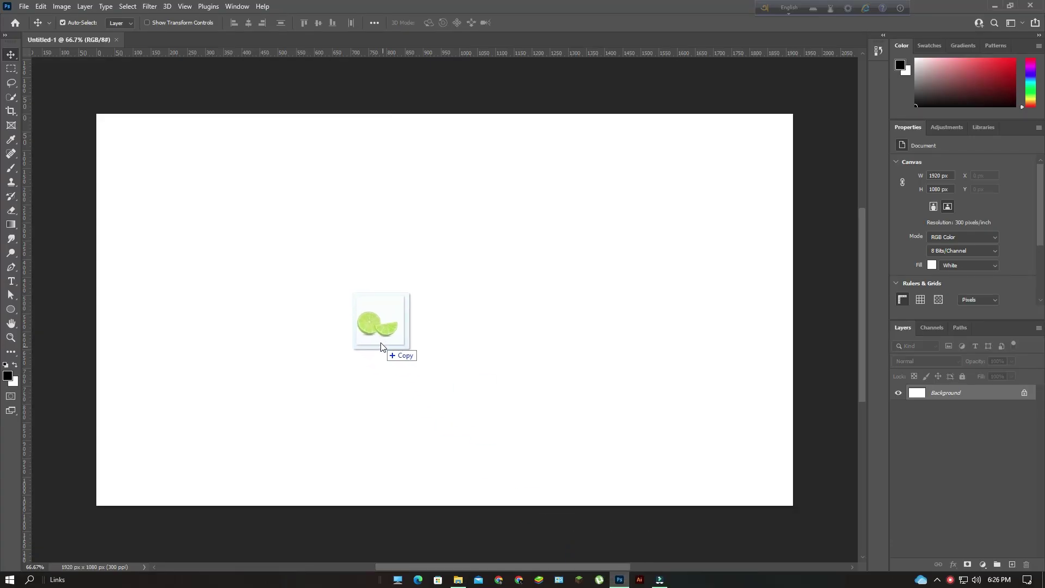
left_click_drag(621, 579, 380, 344)
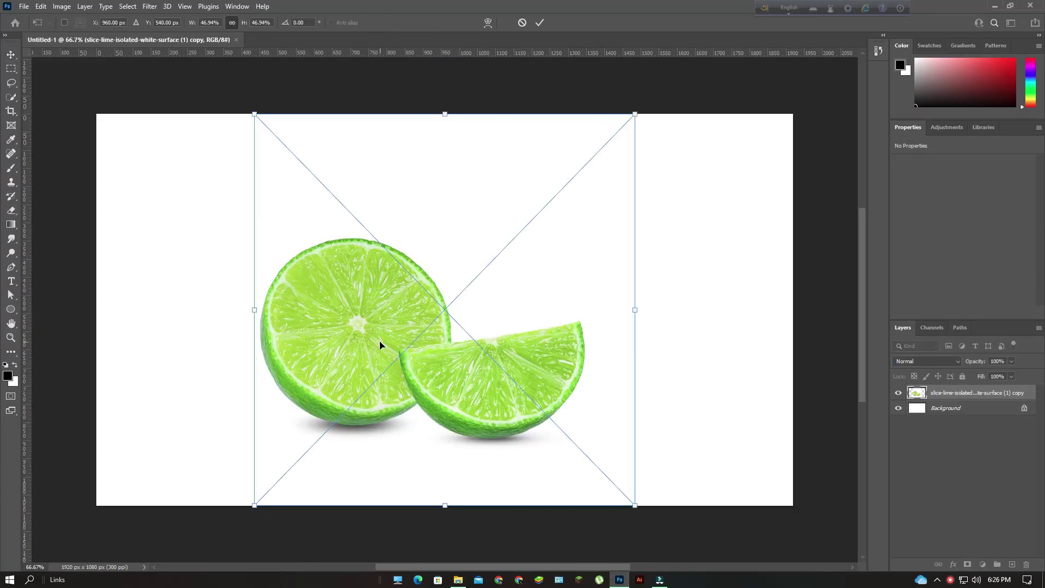
- Shrink the lime slice to about 907×934 px and place it slightly right of centre
left_click_drag(497, 361, 446, 329)
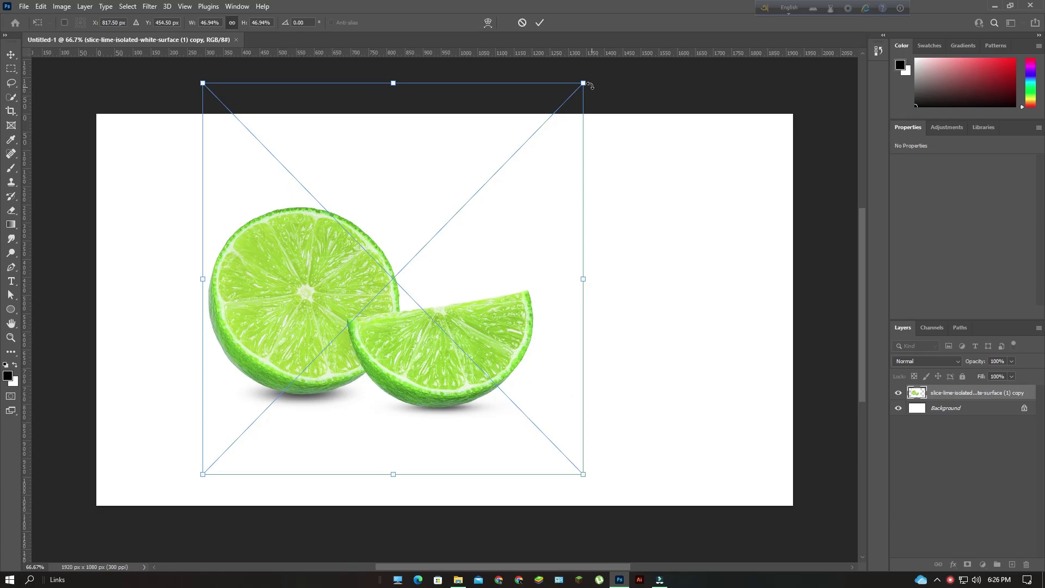
left_click_drag(588, 86, 542, 136)
key("Return")
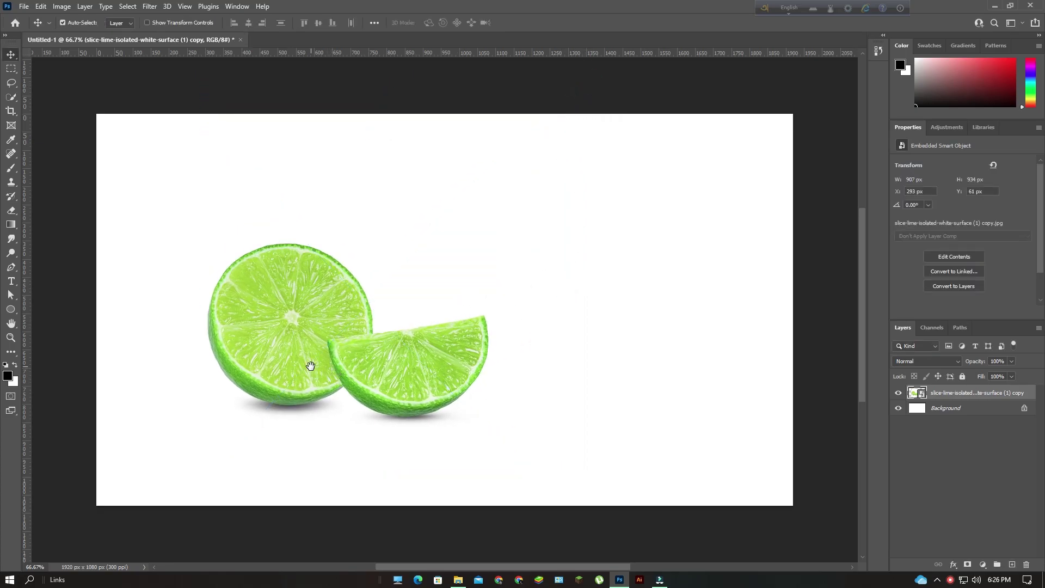
mouse_move(311, 365)
left_mouse_down()
mouse_move(284, 379)
mouse_move(460, 341)
mouse_move(519, 346)
left_mouse_up()
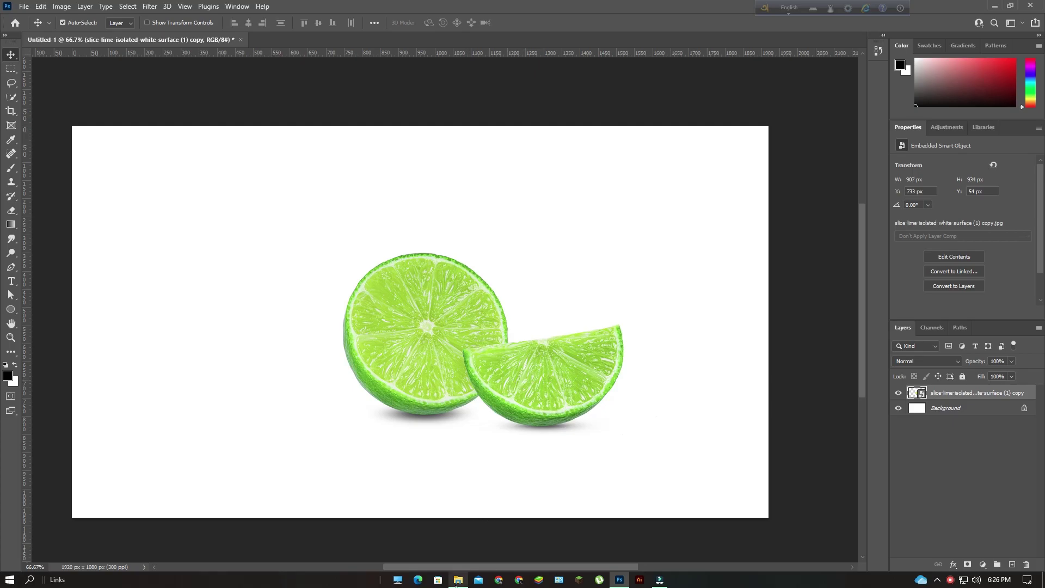
scroll(514, 463, "up", 1)
scroll(533, 419, "up", 1)
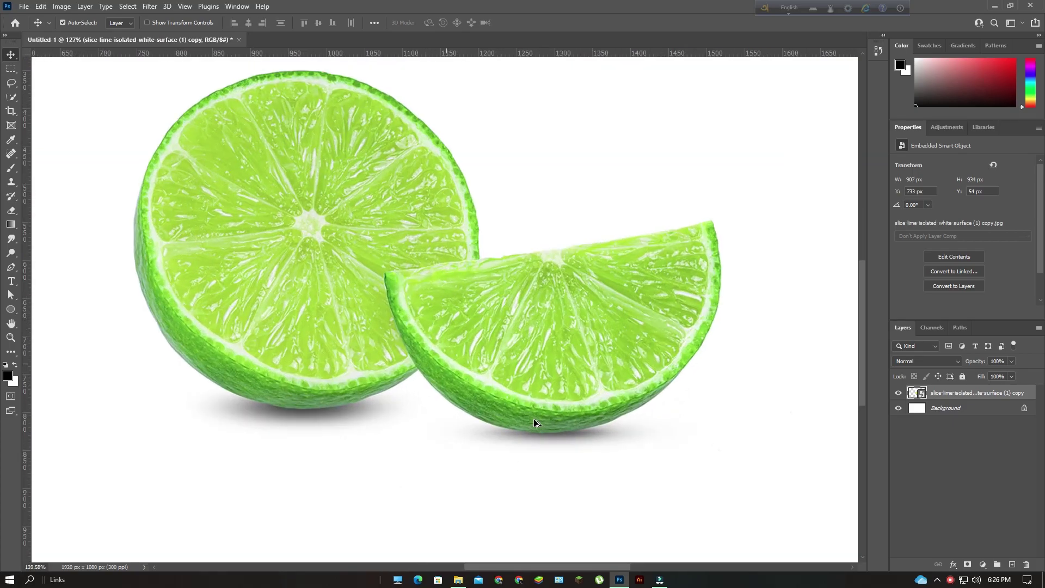
scroll(522, 430, "up", 1)
scroll(493, 444, "up", 1)
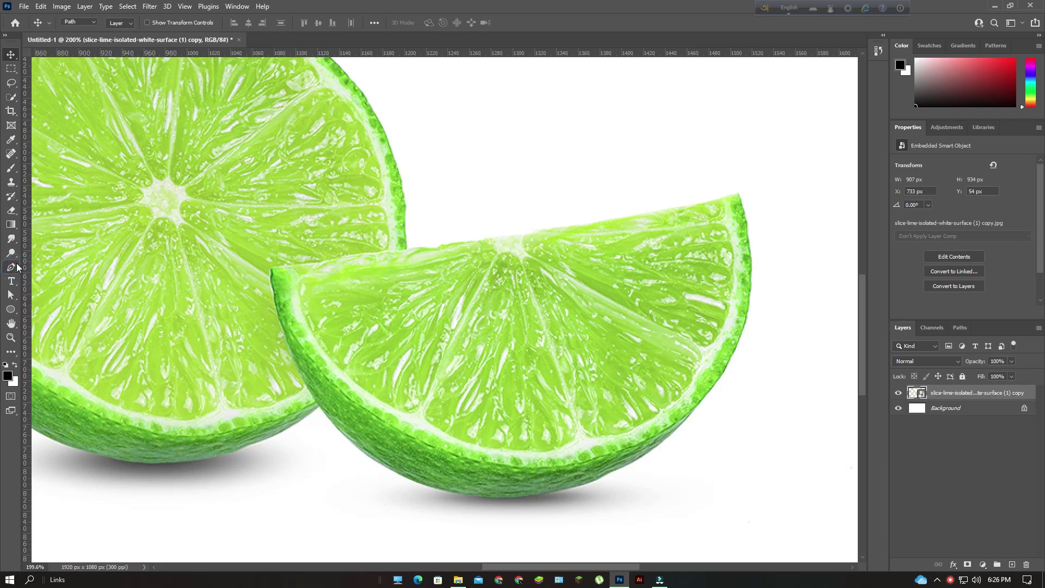
- Select the Pen tool and convert the lime layer to an embedded smart object
scroll(109, 269, "up", 2)
right_click(11, 266)
left_click(69, 265)
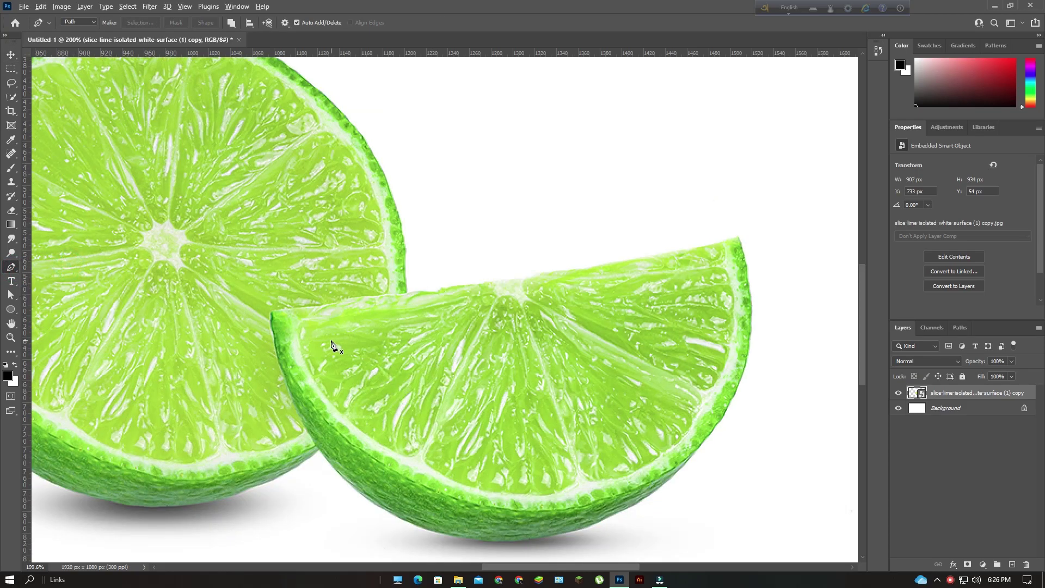
scroll(332, 345, "up", 3)
scroll(299, 280, "down", 2)
scroll(303, 272, "down", 2)
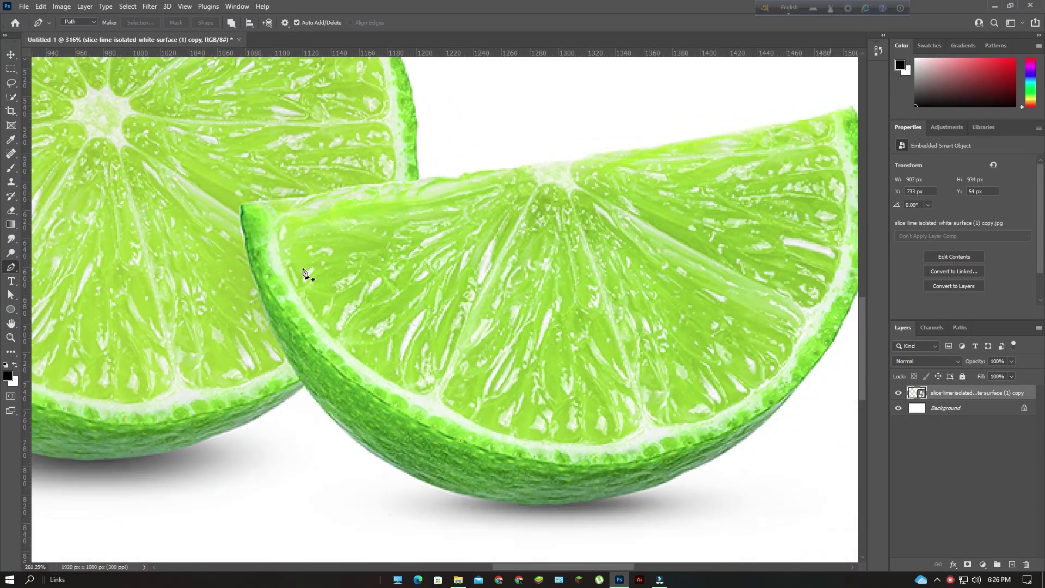
scroll(303, 272, "down", 2)
scroll(303, 273, "down", 1)
scroll(303, 272, "up", 2)
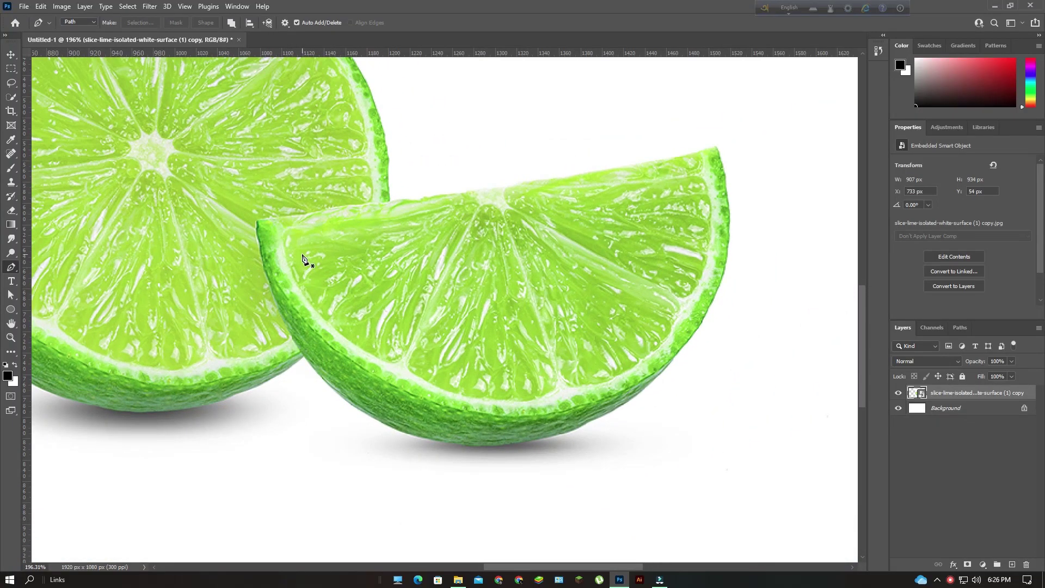
scroll(305, 267, "up", 2)
right_click(997, 399)
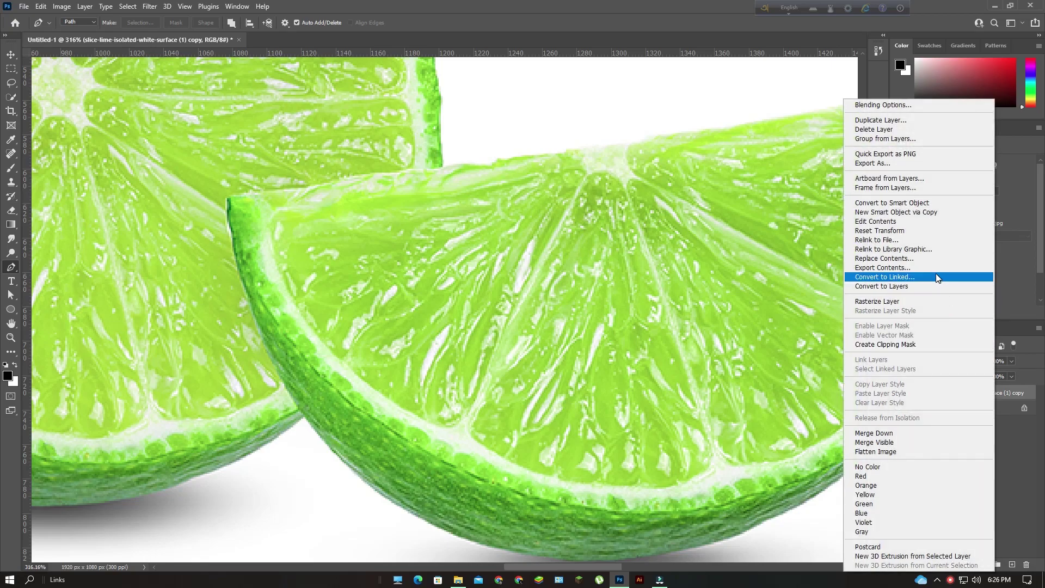
left_click(935, 205)
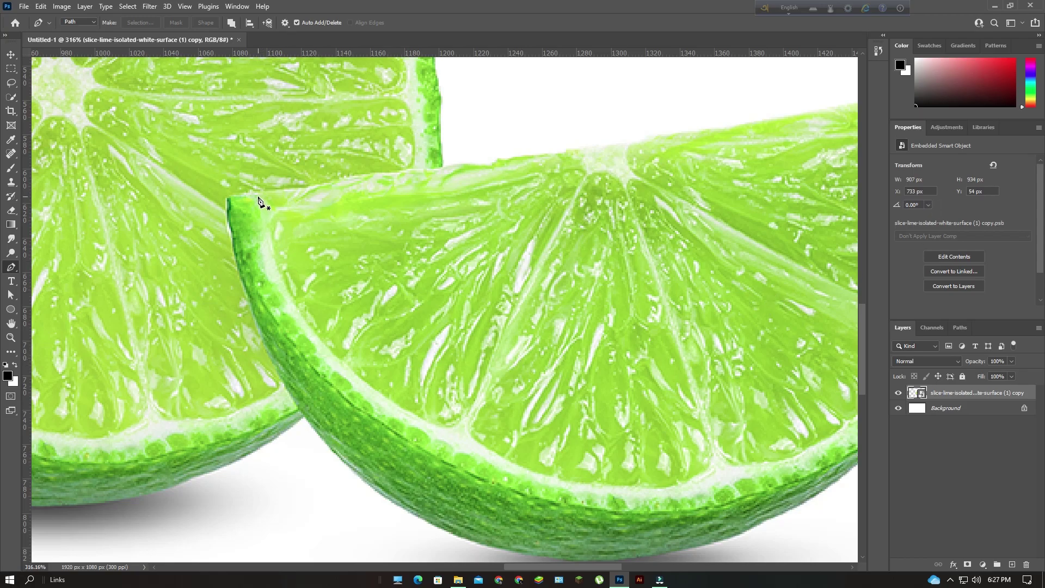
- Start the path at the flesh's left tip and trace the lower inner rind past the first notch
left_click_drag(259, 197, 271, 210)
left_click_drag(423, 420, 590, 508)
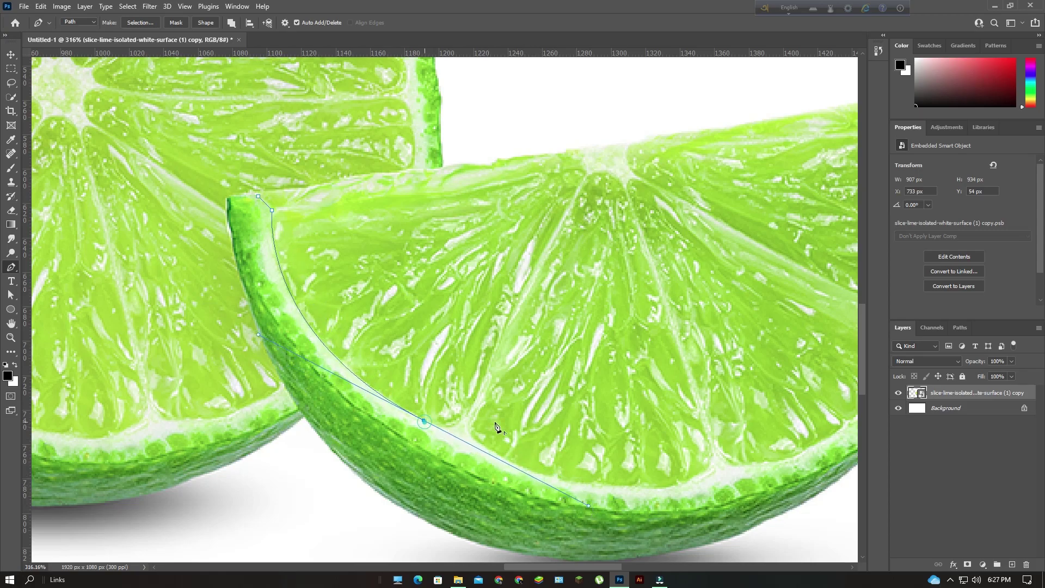
left_click(423, 420, "alt")
left_click_drag(545, 416, 382, 320)
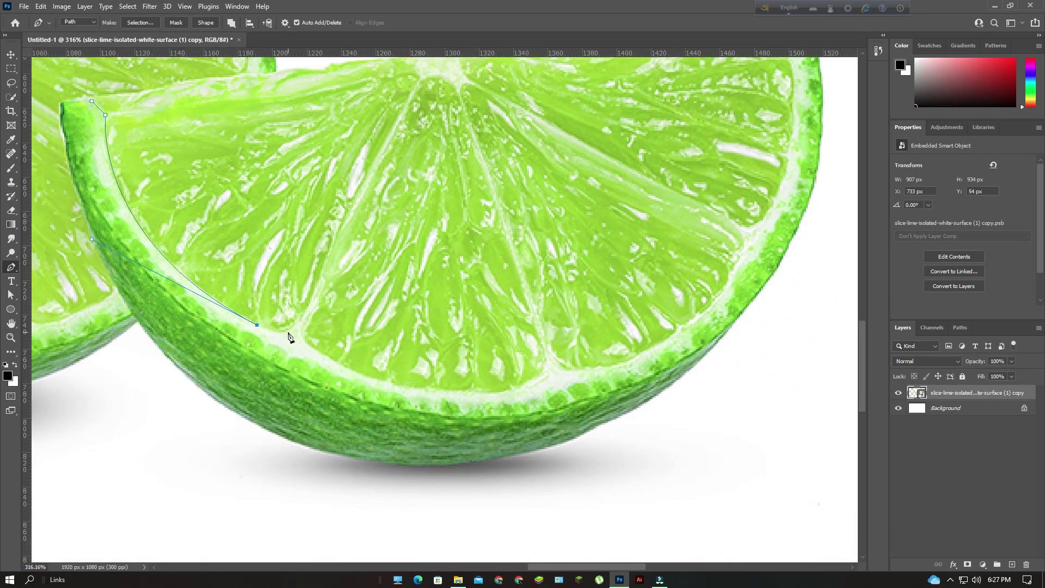
left_click_drag(300, 320, 316, 299)
left_click_drag(317, 350, 340, 363)
left_click(318, 350, "alt")
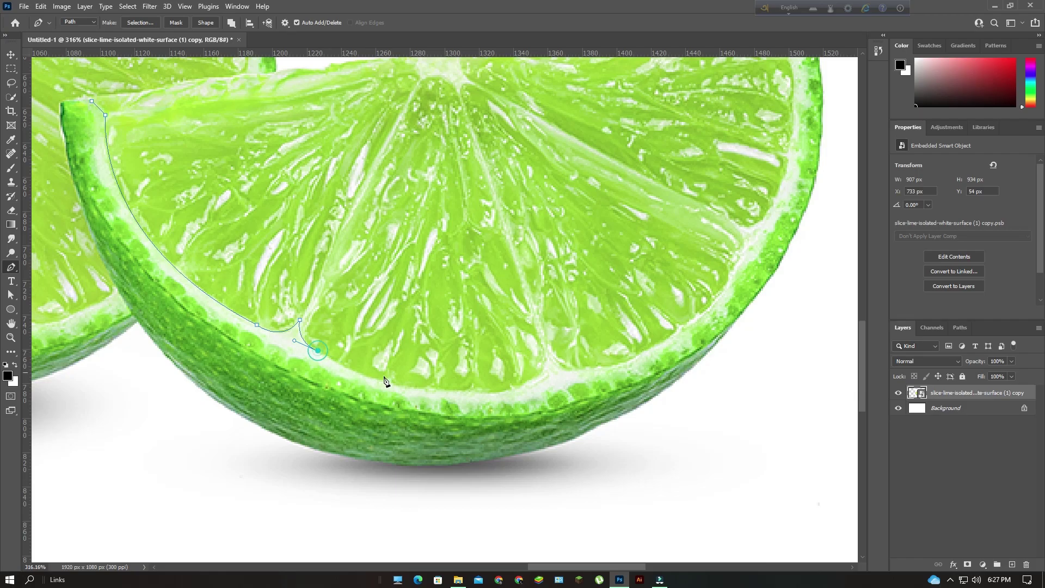
left_click_drag(512, 388, 643, 376)
left_click(511, 388, "alt")
- Continue the path through the next notches and up the flesh's right side
left_click_drag(514, 393, 467, 416)
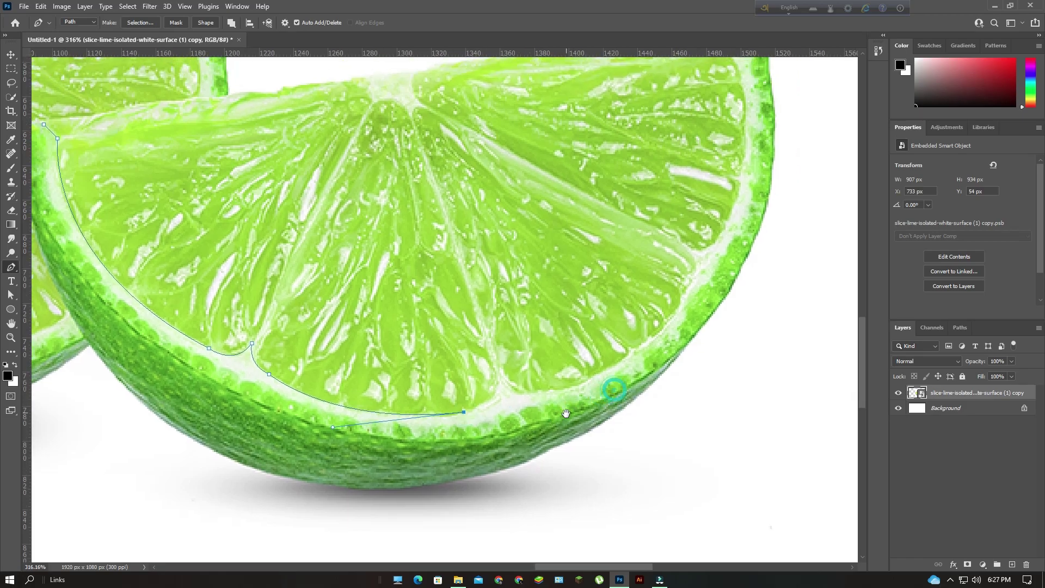
left_click_drag(496, 371, 487, 342)
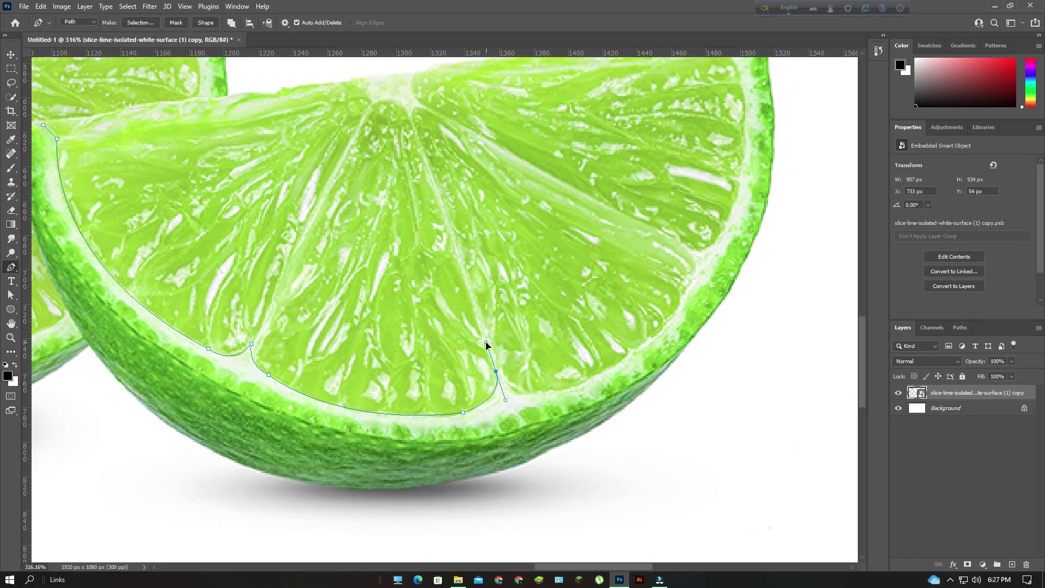
left_click(496, 372, "alt")
left_click_drag(520, 393, 531, 398)
left_click_drag(655, 329, 552, 407)
left_click_drag(594, 346, 638, 229)
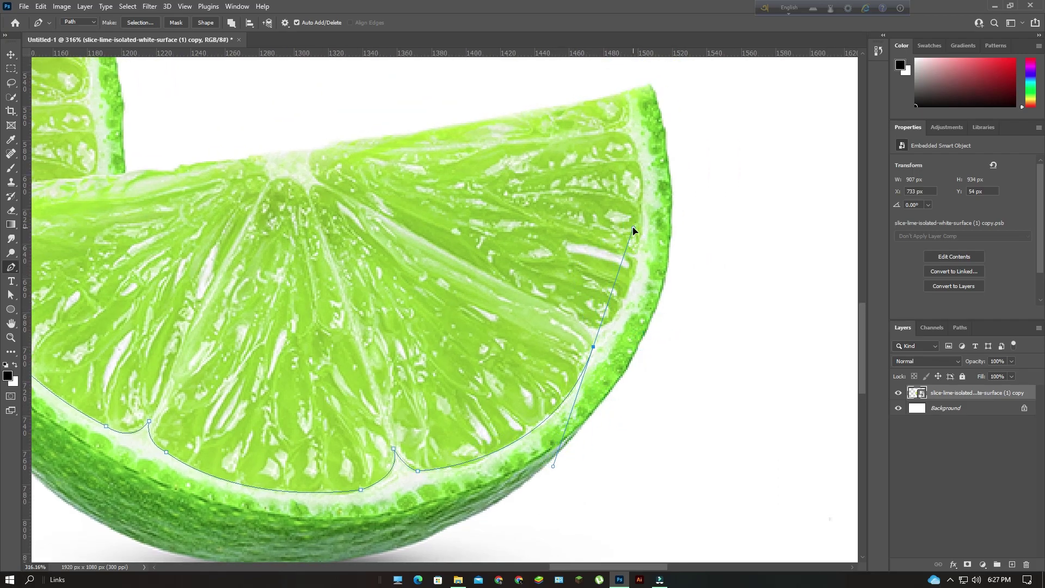
left_click(593, 347, "alt")
left_click_drag(583, 324, 597, 334)
mouse_move(644, 301)
left_mouse_down()
mouse_move(550, 364)
mouse_move(538, 329)
left_mouse_up()
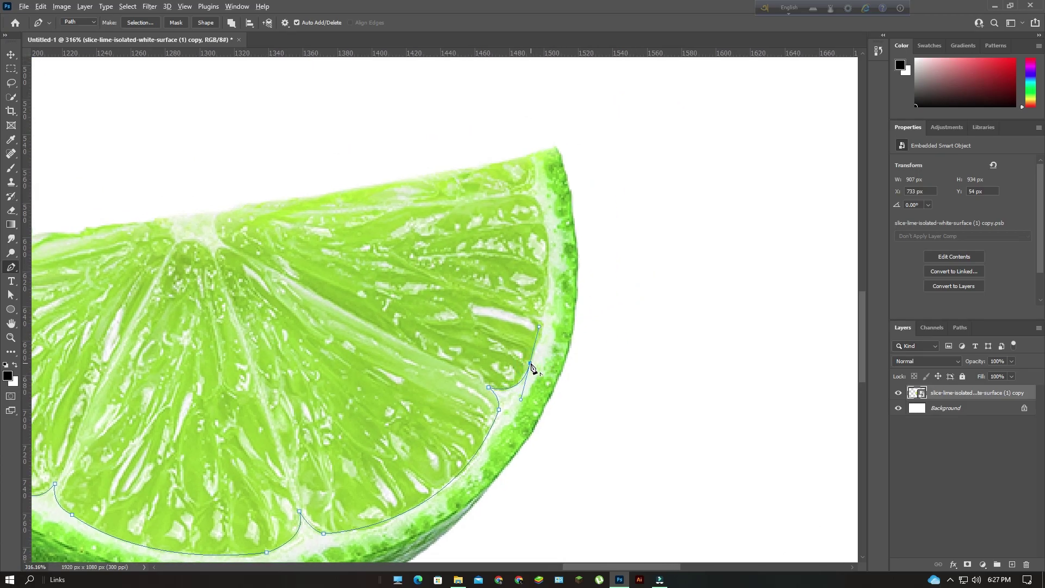
- Extend the path up the right edge to a corner point at the wedge's top right tip
scroll(539, 373, "up", 3)
left_click_drag(516, 263, 481, 205)
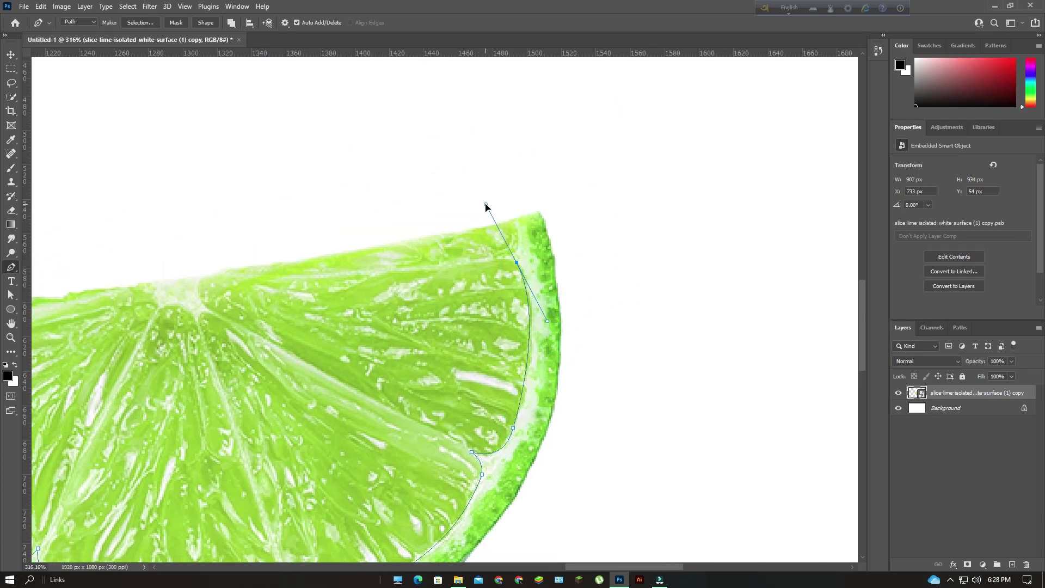
left_click(516, 264, "alt")
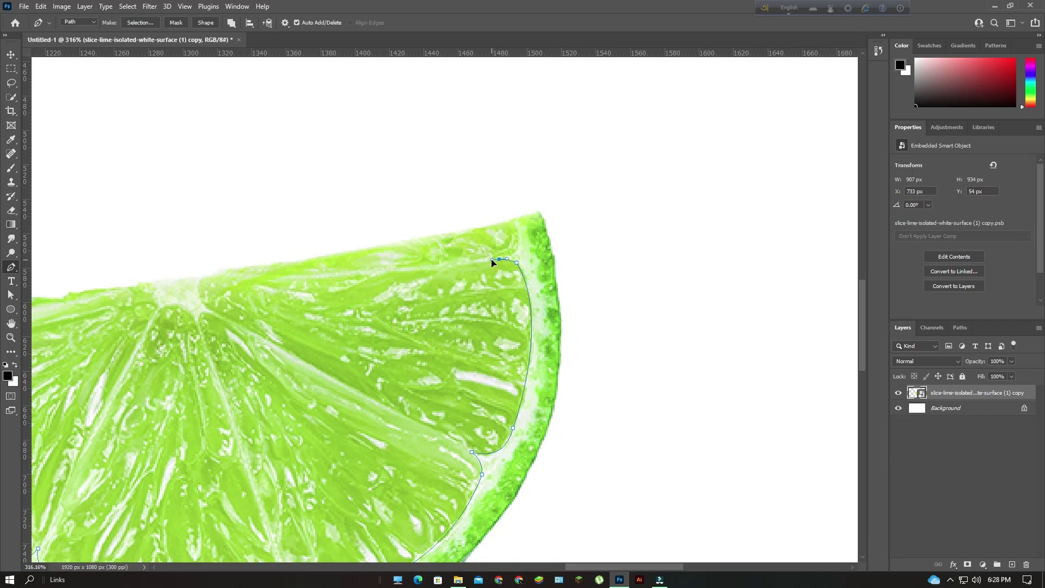
left_click_drag(514, 221, 494, 192)
left_click(515, 222, "alt")
left_click(512, 218)
- Trace curved anchors down the outer rind and along the wedge's underside
scroll(545, 229, "down", 3)
left_click_drag(556, 302, 540, 413)
scroll(566, 273, "down", 3)
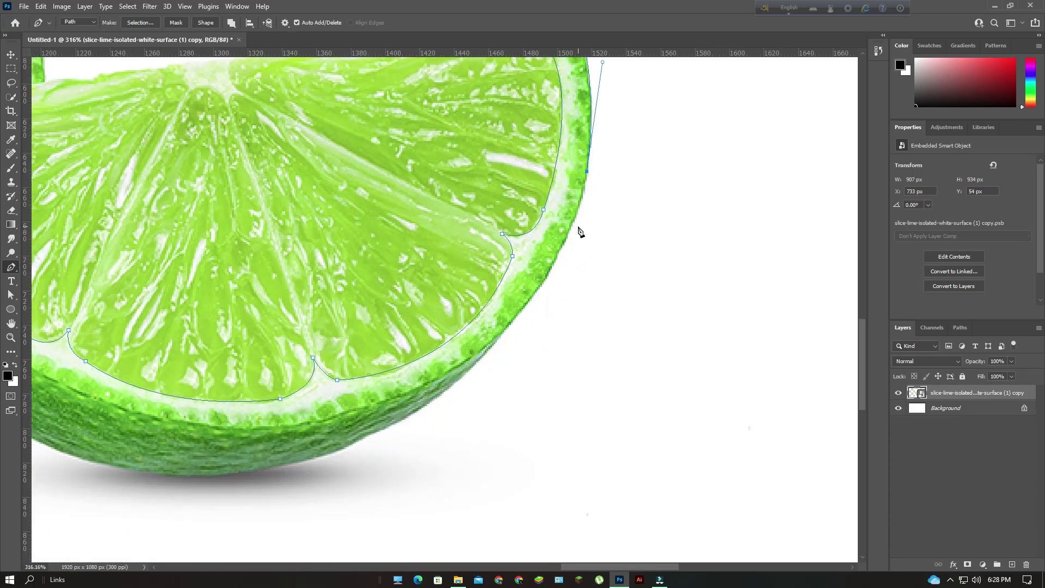
left_click_drag(461, 378, 359, 466)
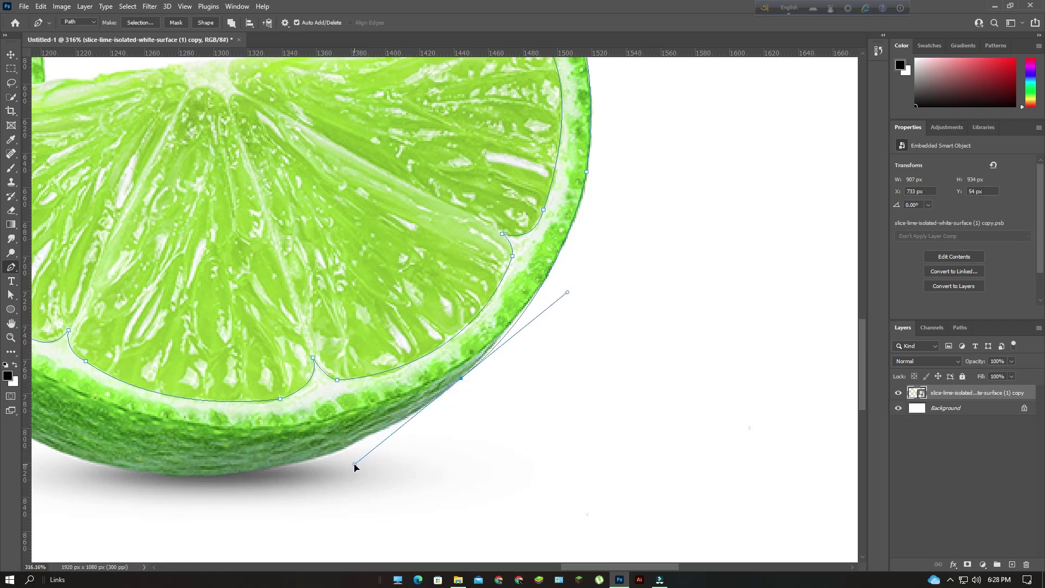
left_click_drag(535, 293, 497, 350)
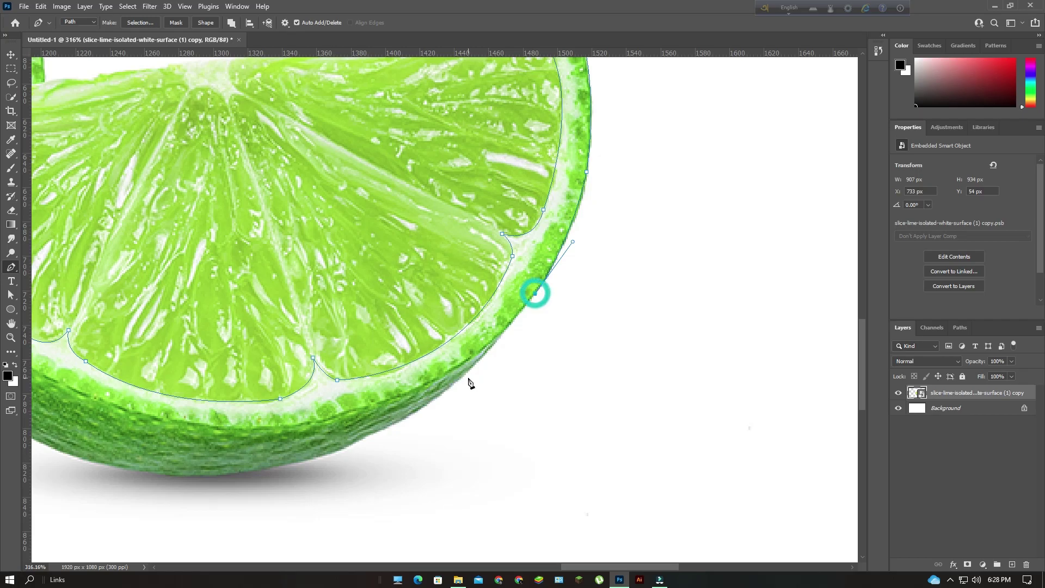
left_click_drag(437, 397, 394, 429)
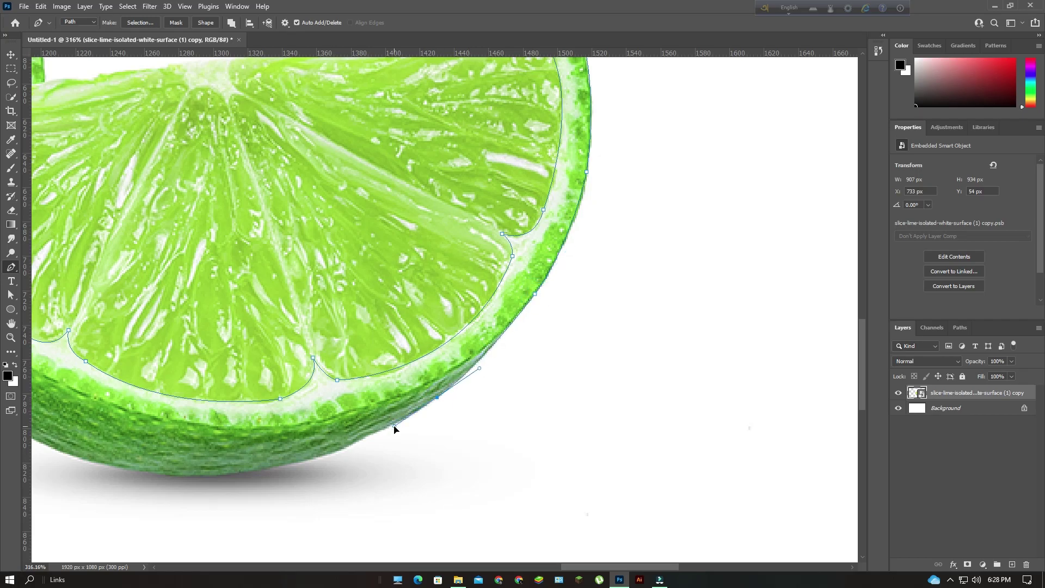
scroll(508, 369, "down", 3)
scroll(508, 369, "left", 3)
left_click_drag(364, 375, 261, 399)
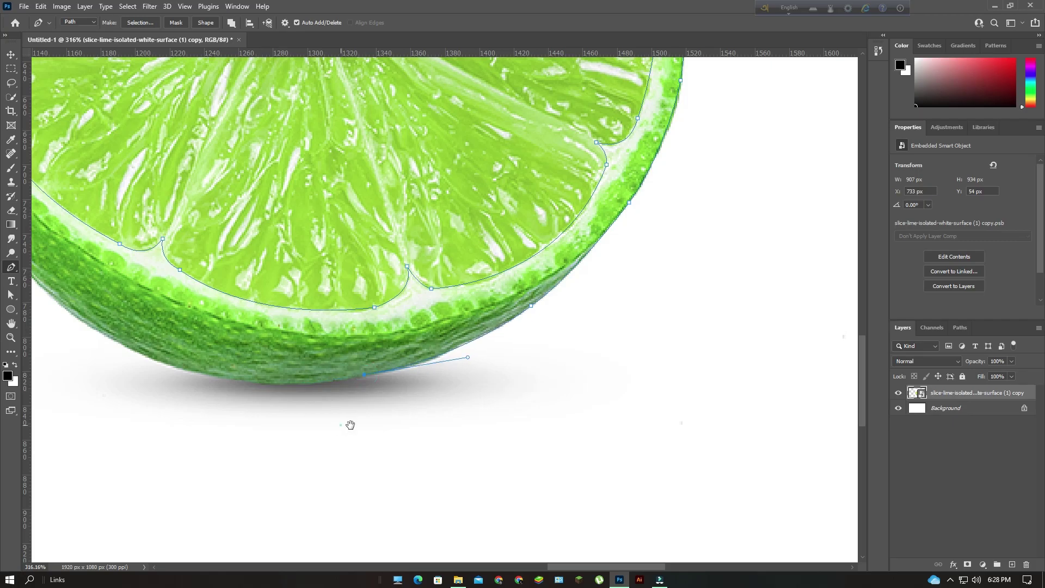
scroll(343, 381, "left", 3)
scroll(343, 381, "down", 1)
left_click_drag(334, 343, 206, 302)
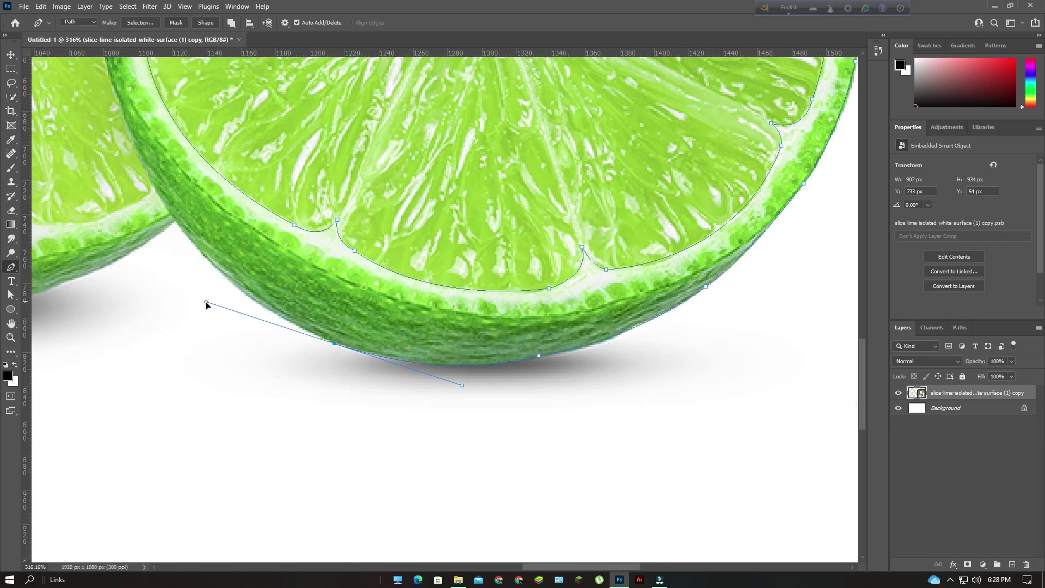
- Add further curved anchors following the rind's edge around the wedge
scroll(336, 350, "up", 3)
scroll(336, 350, "left", 2)
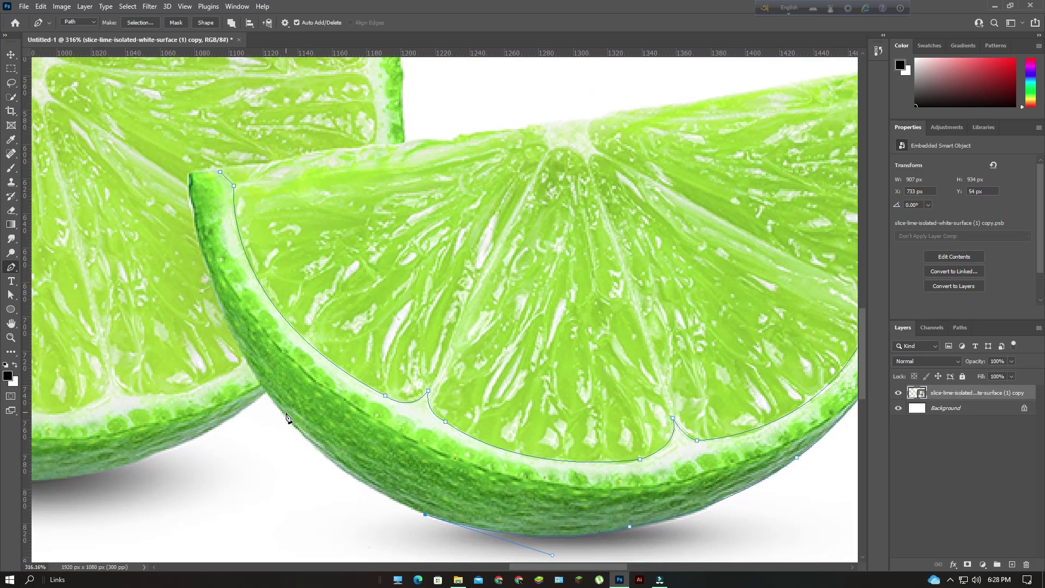
mouse_move(284, 415)
left_mouse_down()
mouse_move(247, 354)
mouse_move(229, 345)
left_mouse_up()
left_click(284, 415, "alt")
scroll(294, 381, "up", 2)
scroll(293, 381, "left", 1)
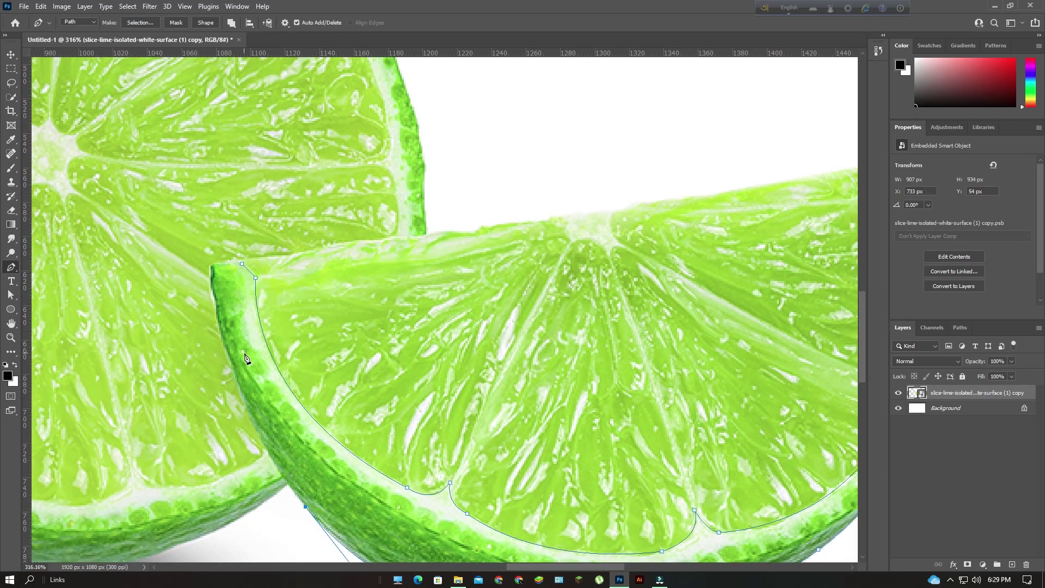
left_click_drag(240, 392, 242, 380)
scroll(272, 373, "up", 1)
scroll(273, 373, "left", 1)
left_click_drag(236, 325, 248, 300)
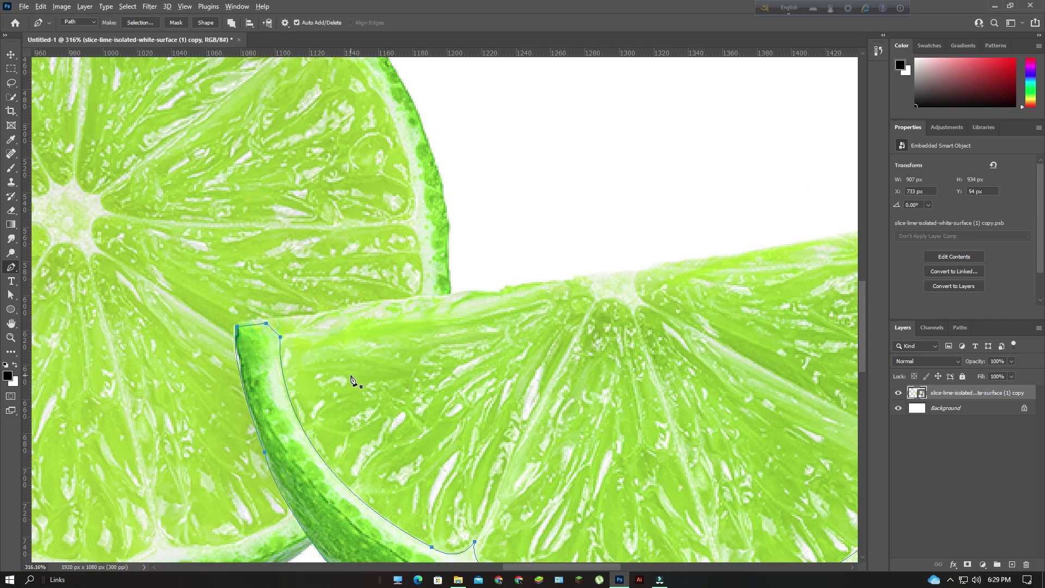
scroll(355, 381, "down", 10, "alt")
- Turn the rind path into a selection with 0 feather and copy it to Layer 1
right_click(364, 434)
left_click(400, 236)
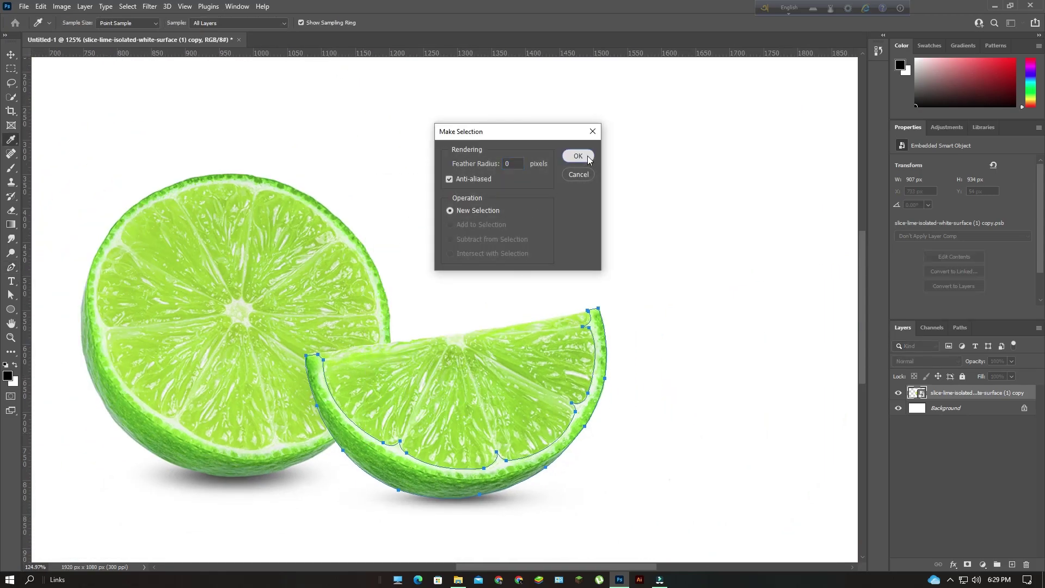
left_click(583, 157)
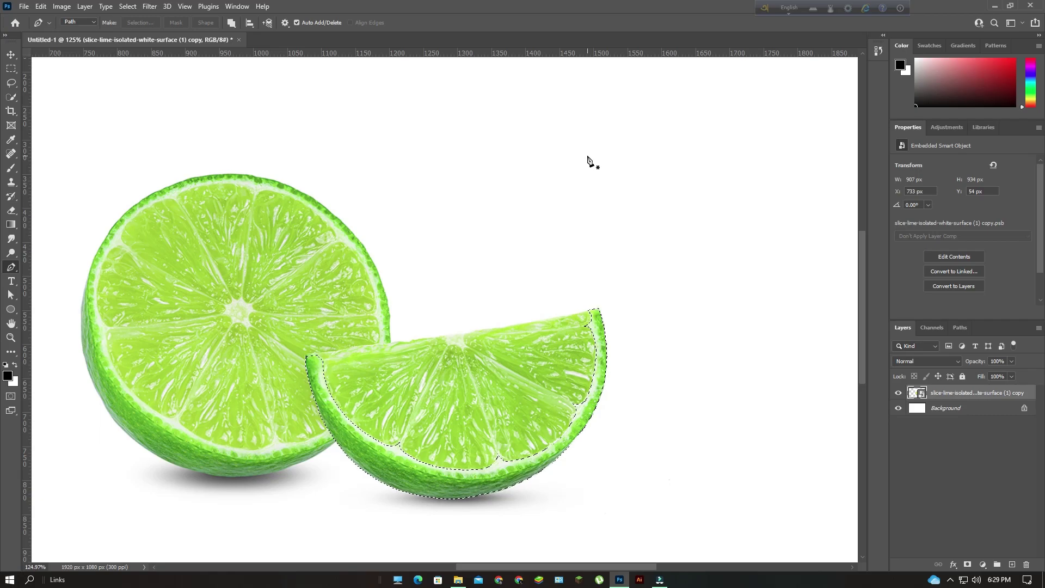
key("ctrl+j")
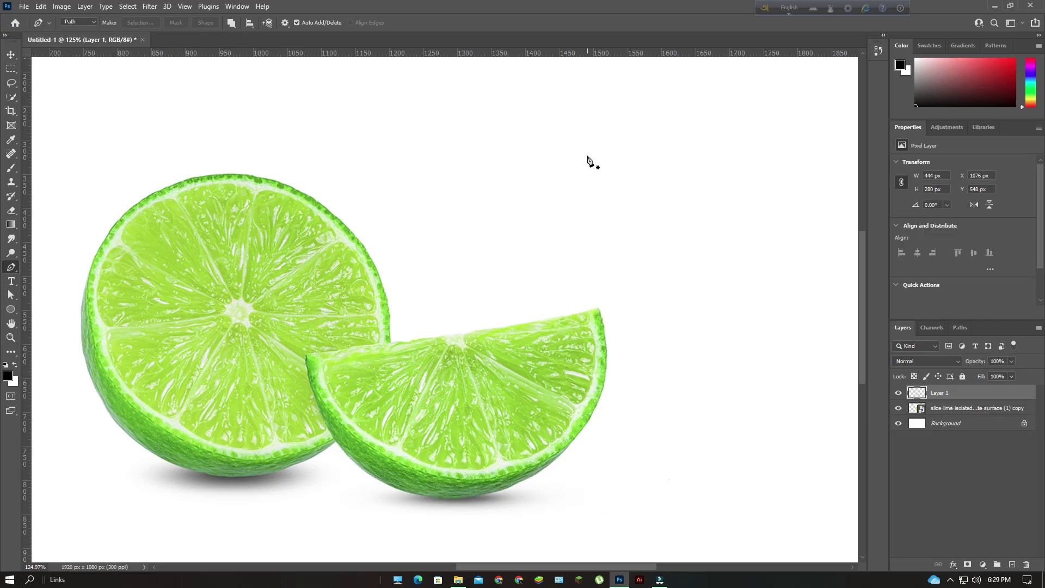
- Delete the original lime slice layer, leaving only the rind
scroll(588, 161, "down", 3, "alt")
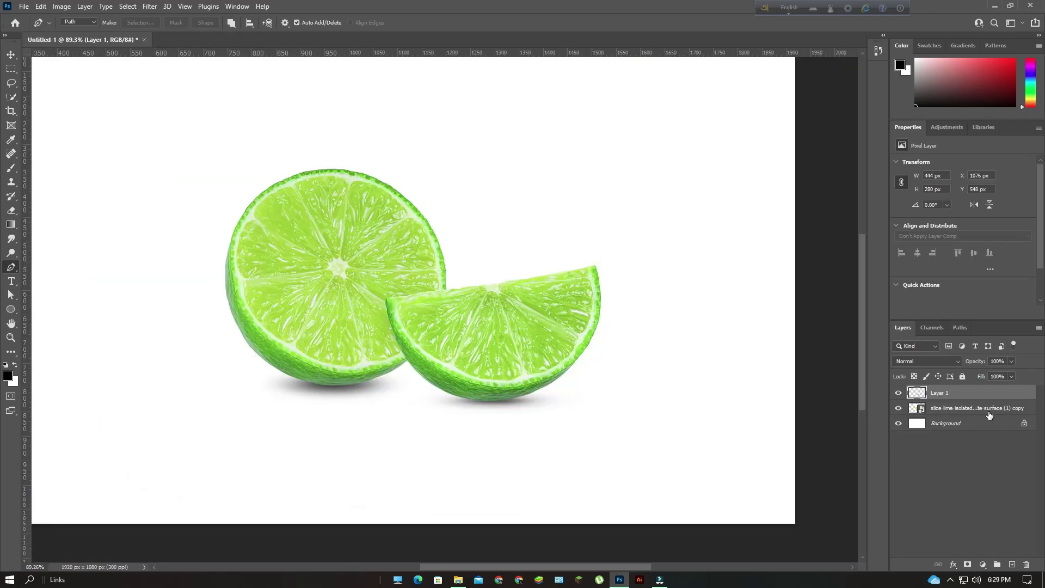
left_click(990, 415)
key("Delete")
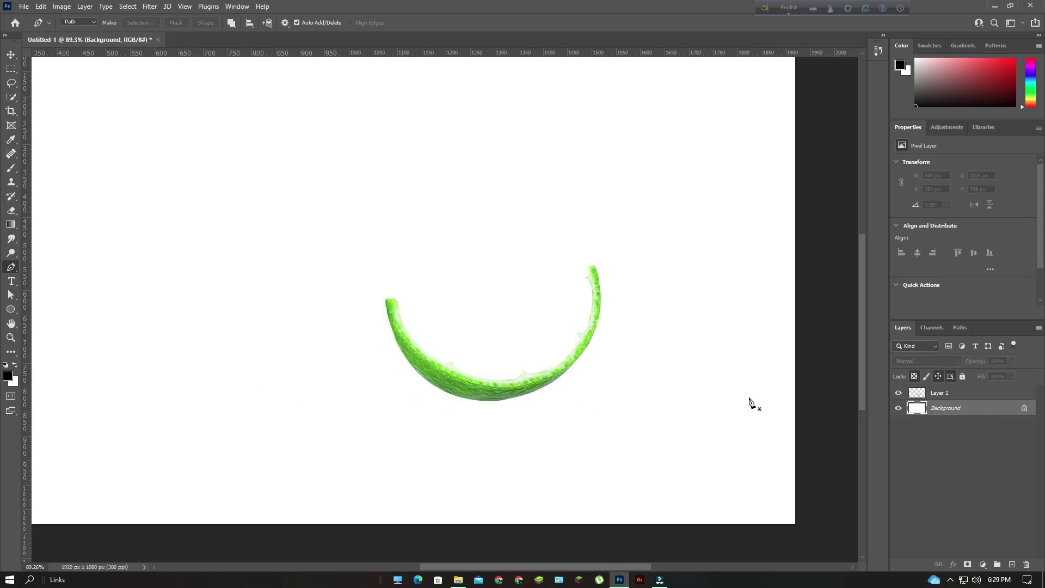
scroll(533, 388, "down", 2, "alt")
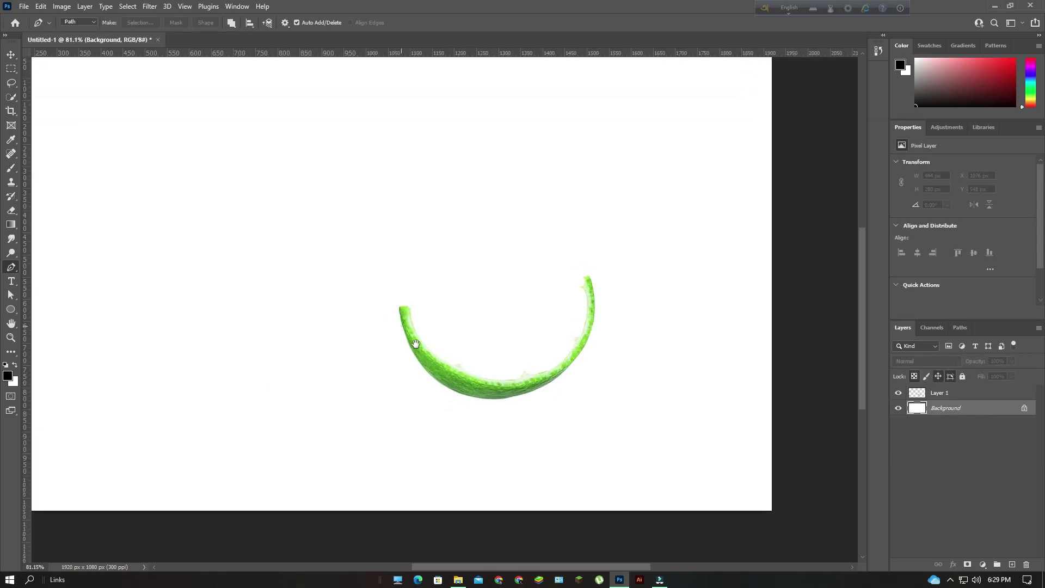
left_click_drag(416, 343, 467, 333)
scroll(471, 340, "down", 2)
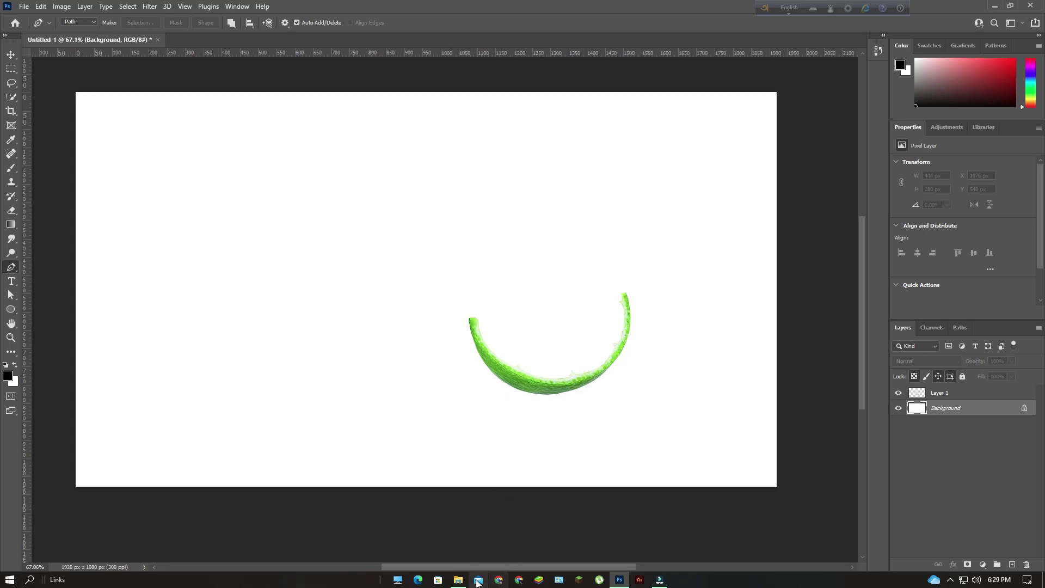
- Bring the lime-with-leaves-white-wall image from the folder into Photoshop
left_click(457, 580)
left_click(420, 145)
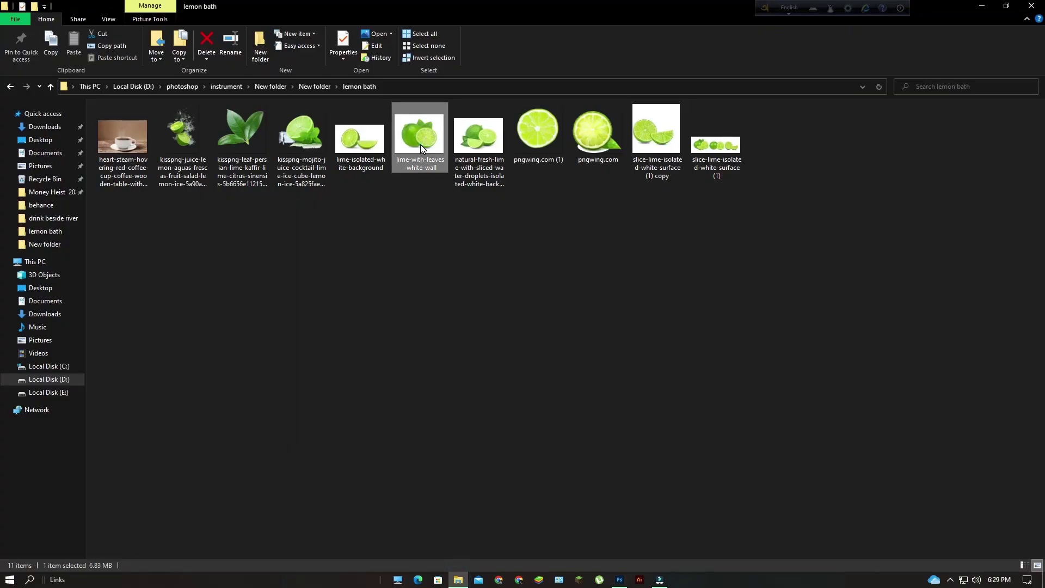
left_click_drag(420, 144, 620, 578)
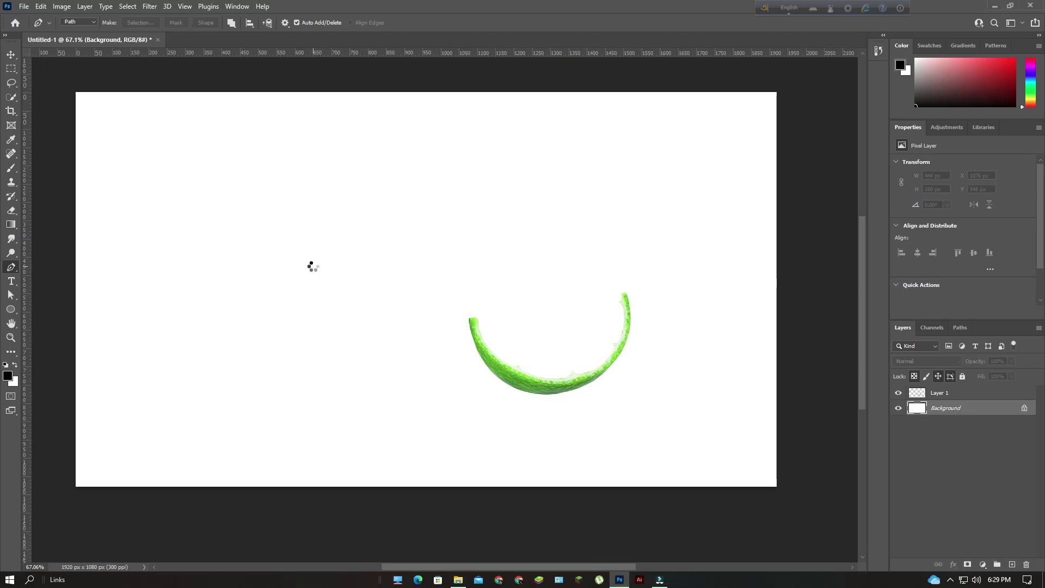
- Place the lime-with-leaves image toward the upper left and nudge the peel down-right
mouse_move(448, 269)
left_mouse_down()
mouse_move(348, 258)
mouse_move(340, 246)
left_mouse_up()
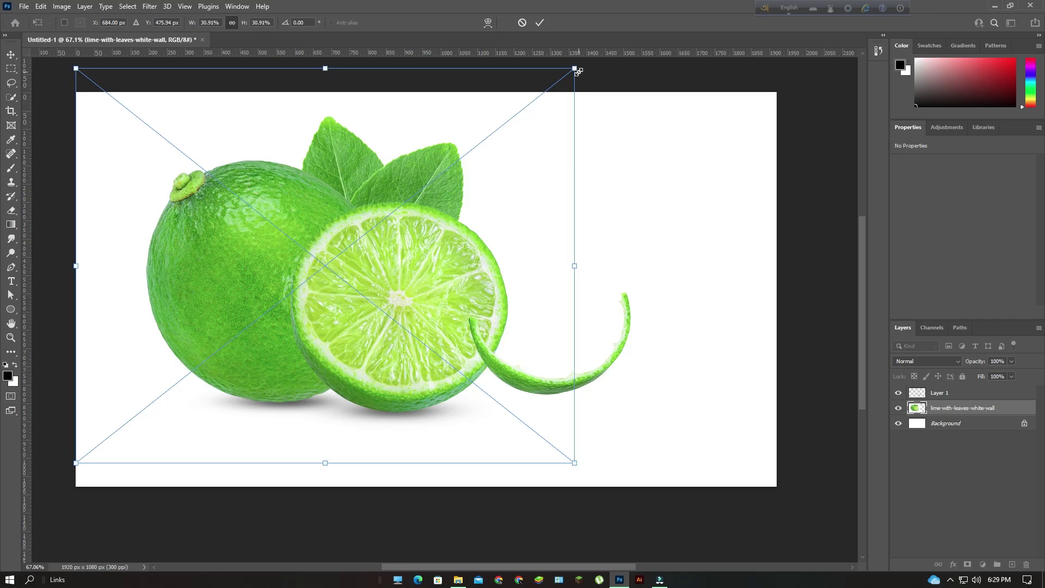
key("Return")
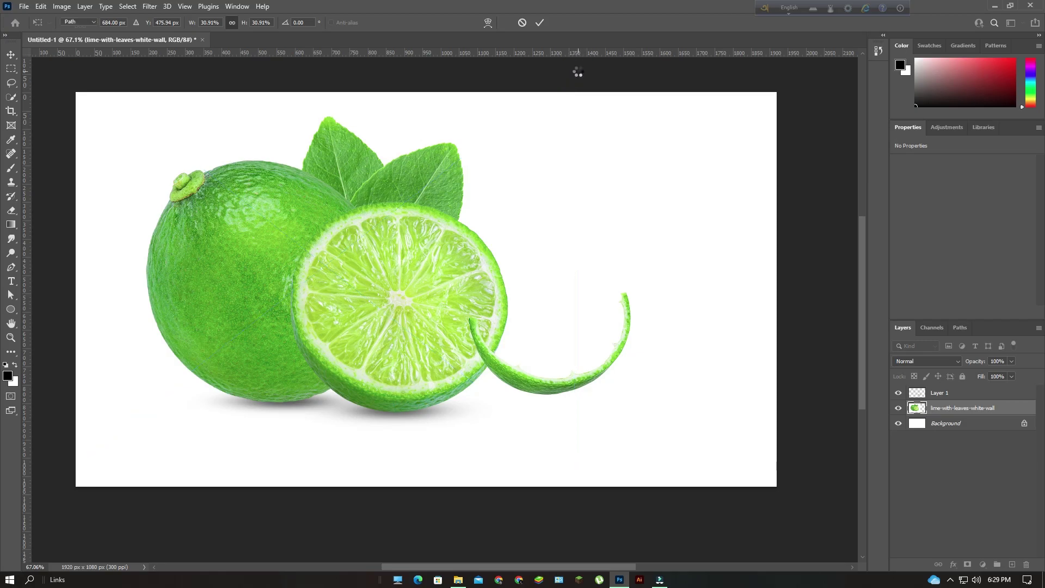
left_click(11, 55)
left_click_drag(549, 383, 557, 393)
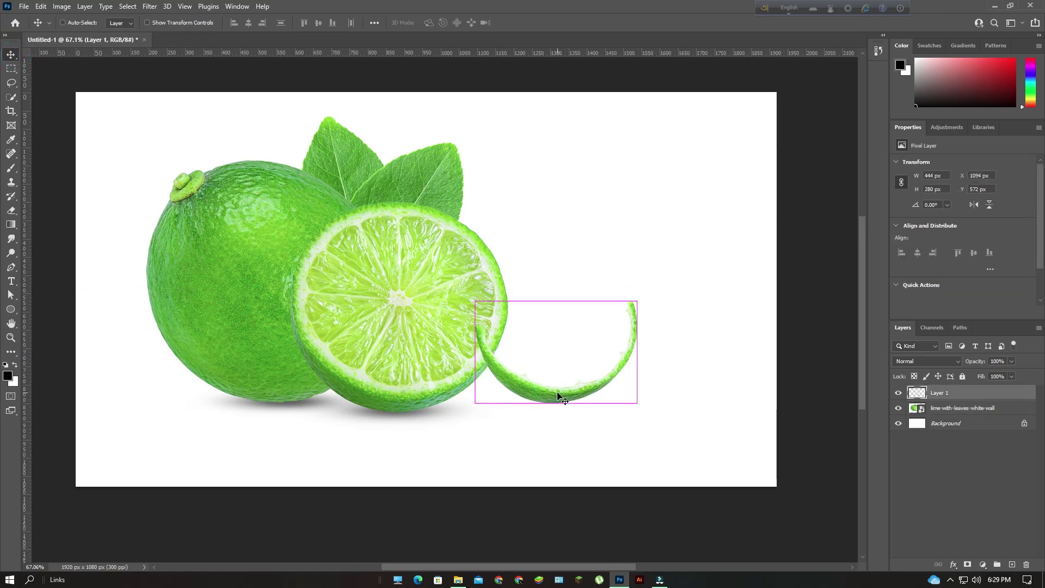
left_click(677, 295)
- Scale up and rotate the peel slightly counter-clockwise with Free Transform
key("ctrl+t")
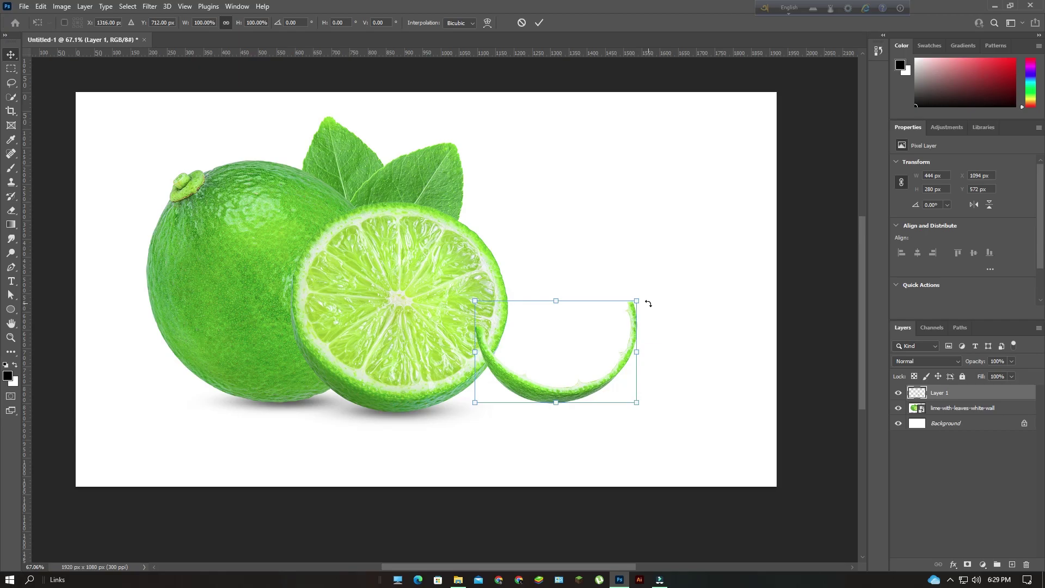
left_click(648, 303)
mouse_move(654, 323)
left_mouse_down()
mouse_move(647, 296)
mouse_move(649, 305)
mouse_move(687, 298)
left_mouse_up()
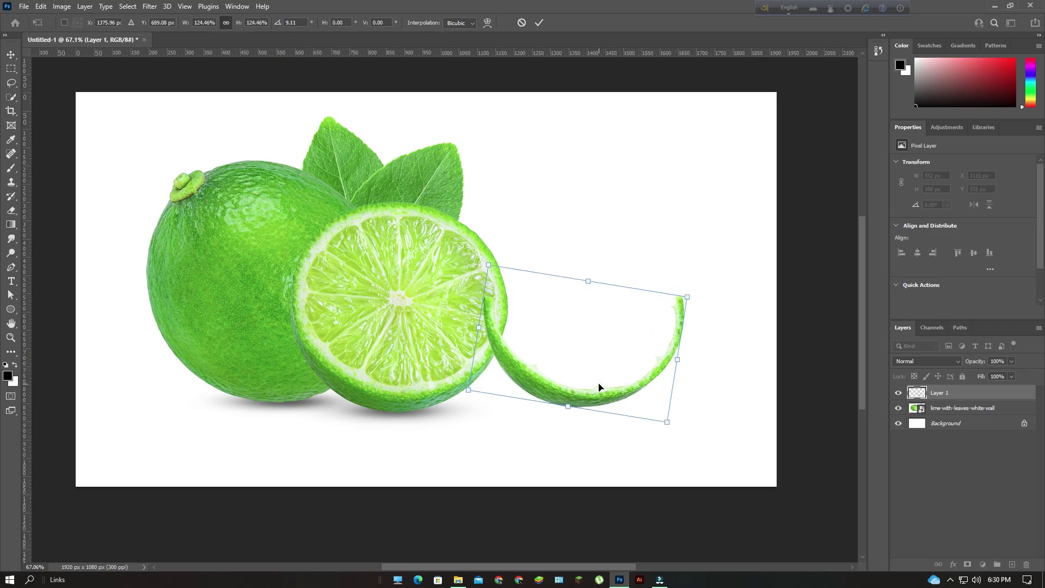
left_click_drag(598, 387, 597, 384)
type("136")
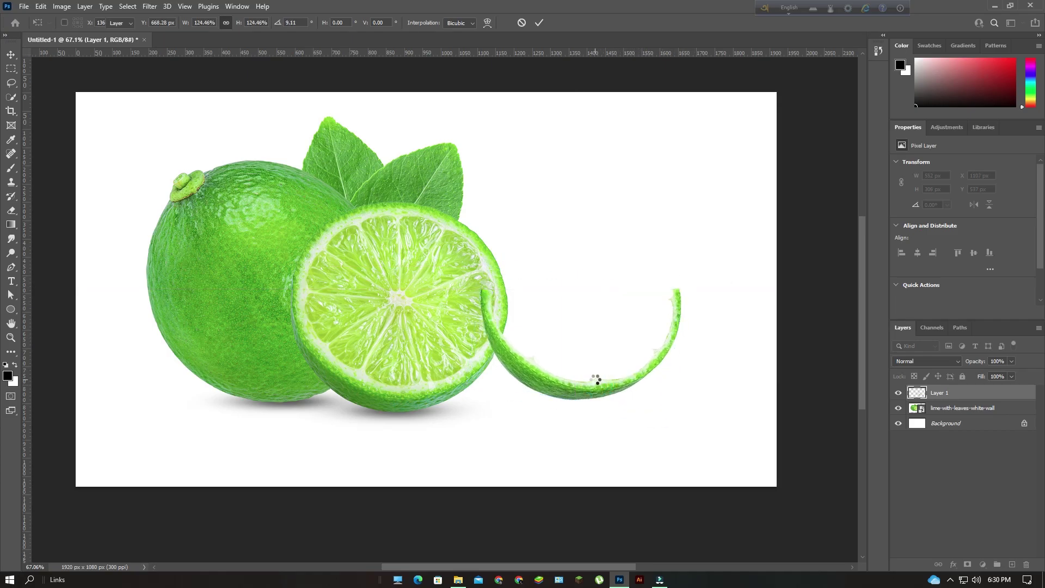
key("Return")
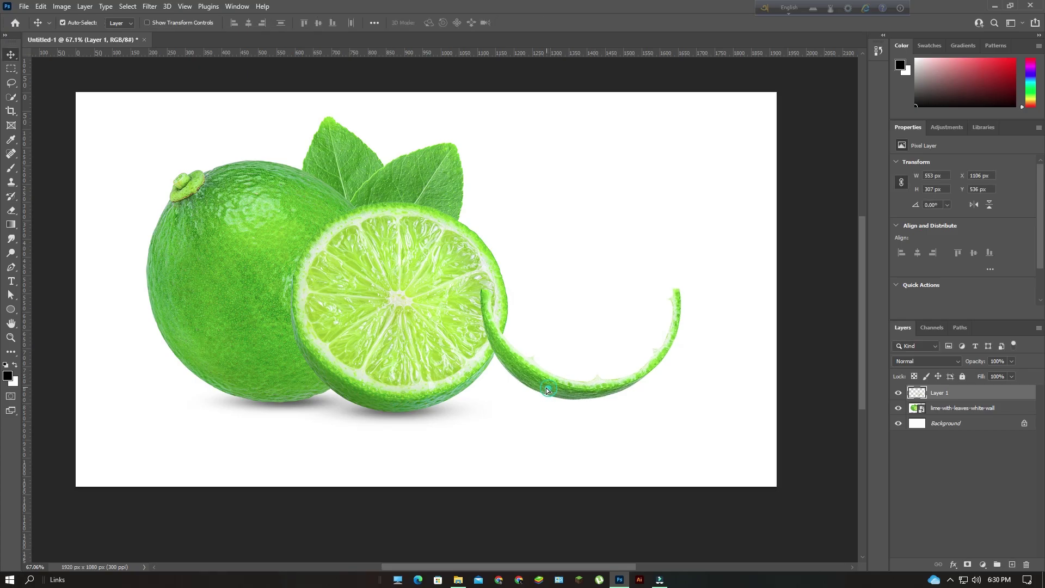
- Move the peel left against the cut lime half and nudge it down
left_click_drag(546, 388, 530, 393)
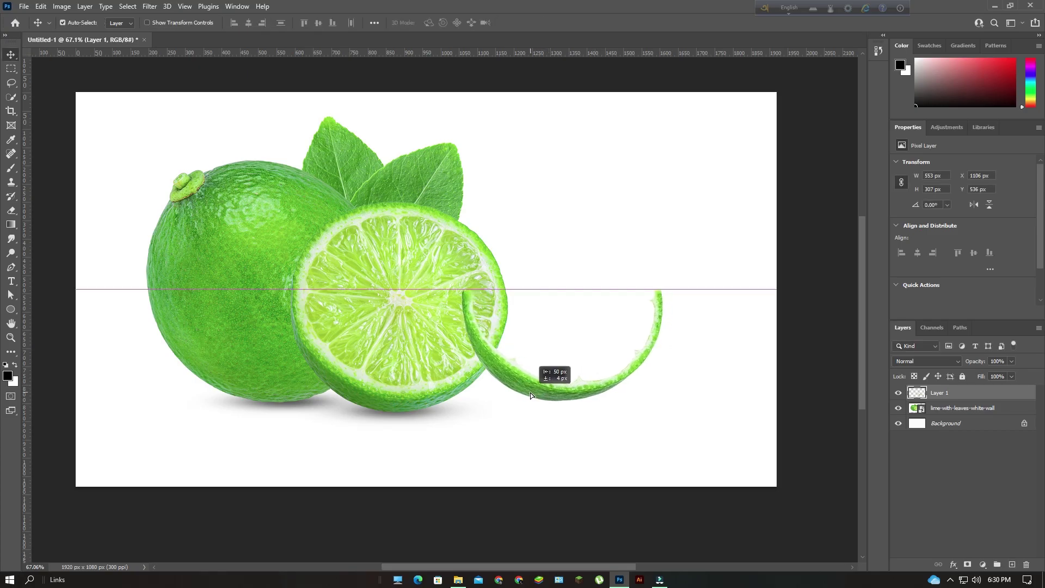
left_click_drag(531, 393, 527, 393)
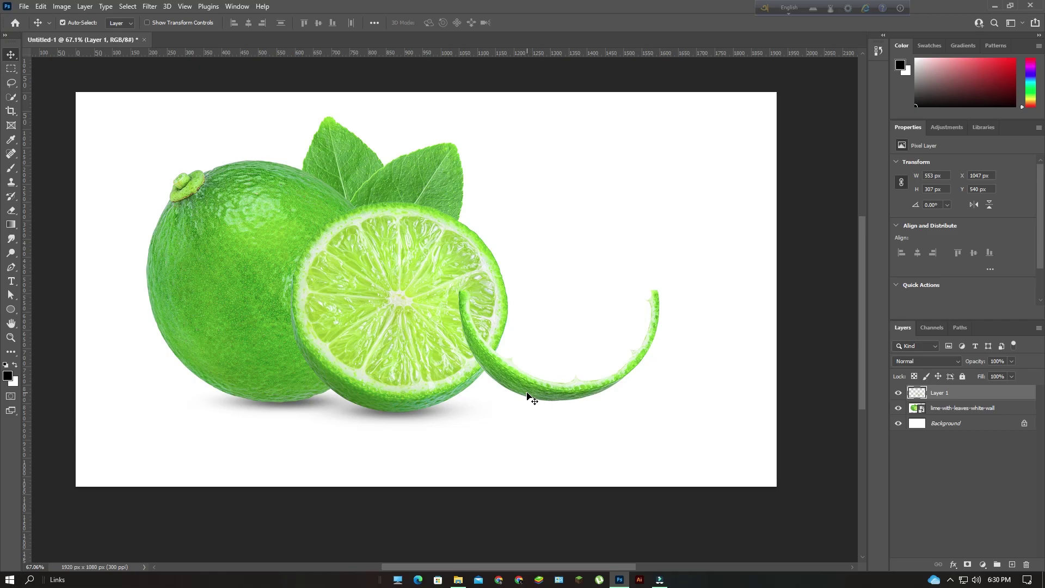
key("Down")
key("Down")
key("Down")
key("Down")
key("Down")
key("Down")
key("Down")
key("Down")
key("Down")
key("Down")
key("Down")
key("Down")
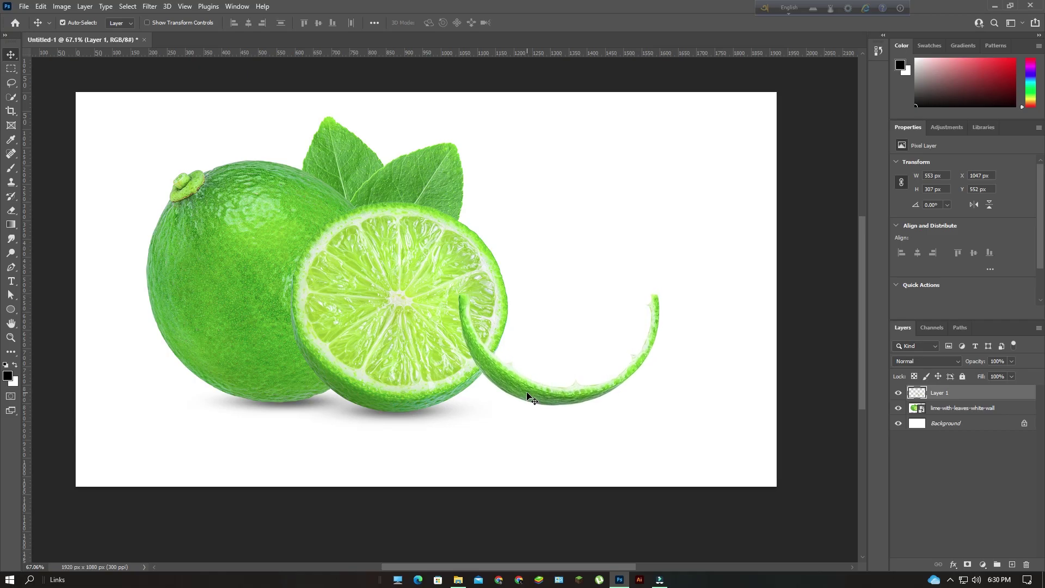
key("Down")
key("Down")
key("Down")
key("Down")
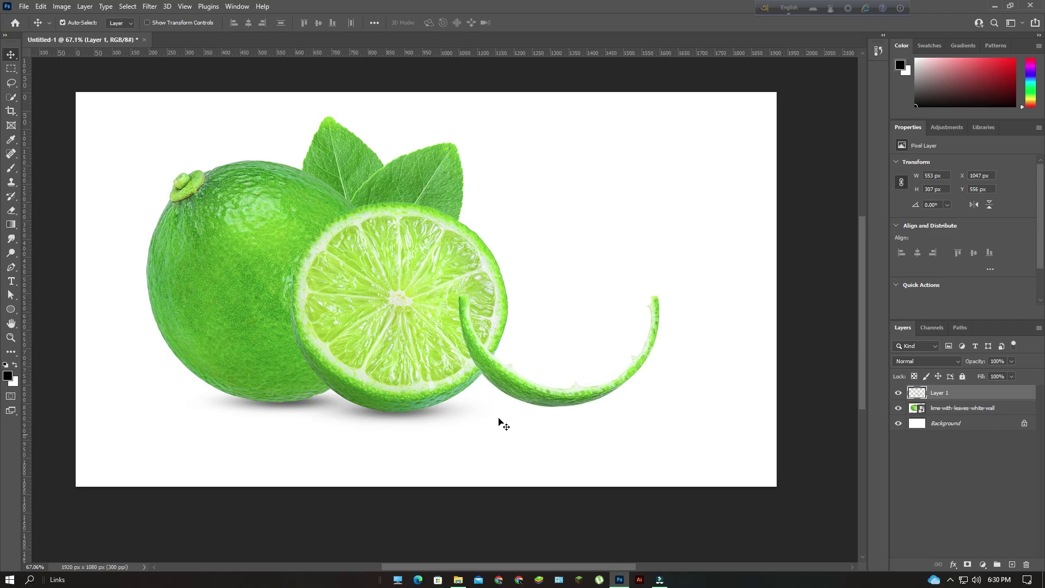
- Open the lemon water project folder and drag xtbs5V-water-hd-photo into Photoshop
left_click(458, 579)
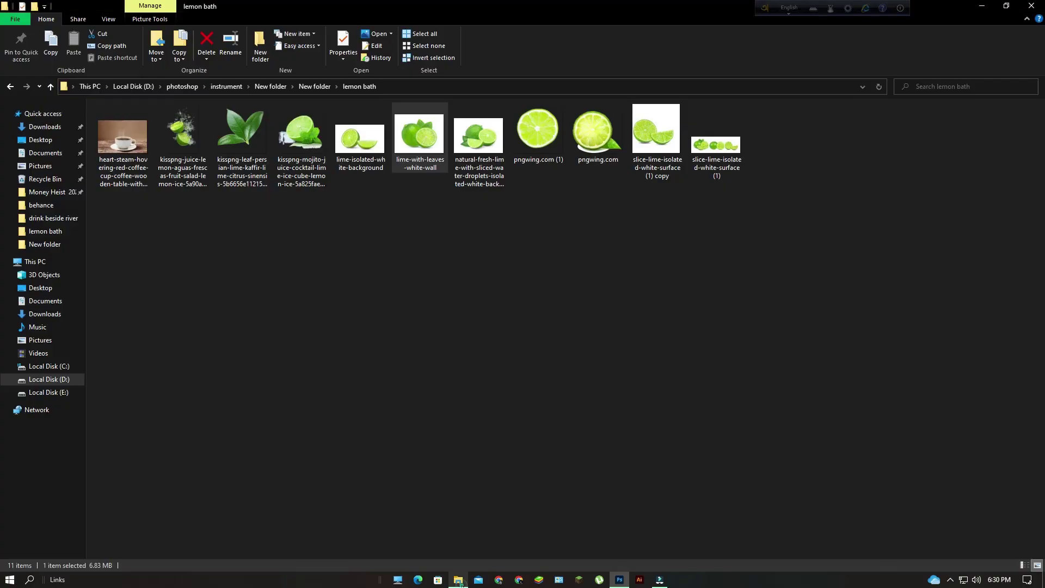
left_click(8, 88)
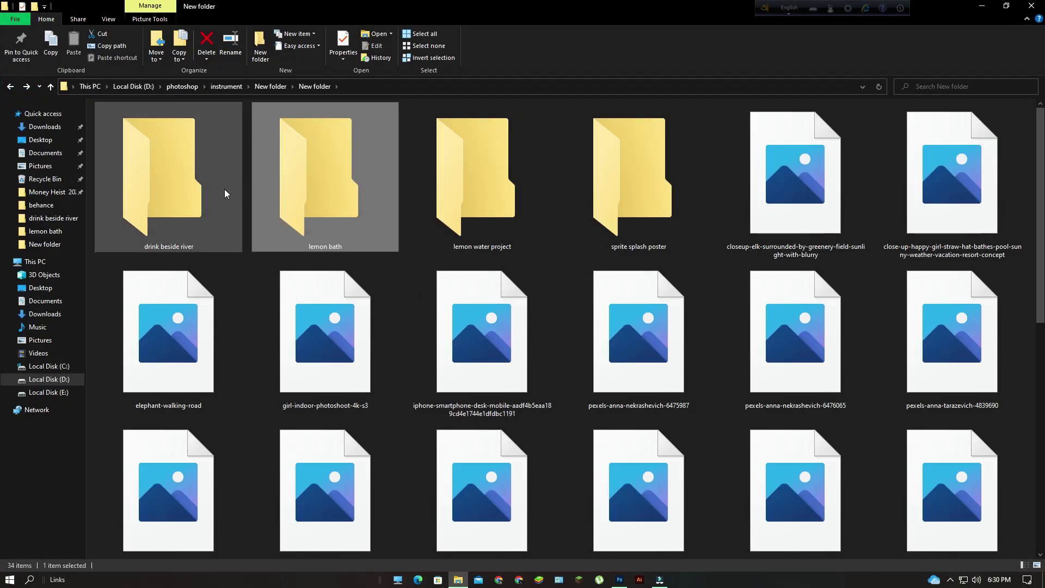
double_click(185, 196)
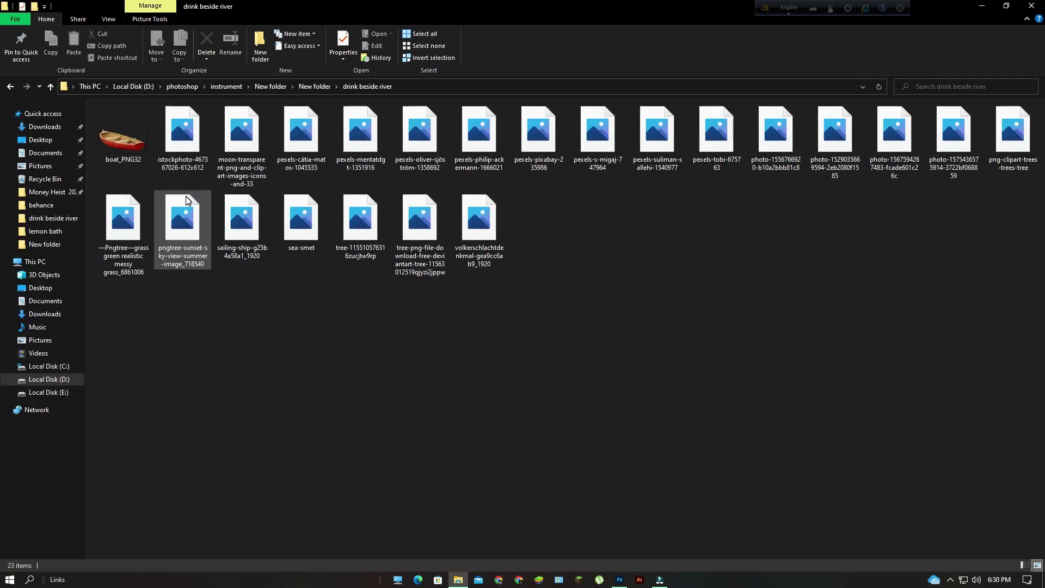
key("alt+Left")
double_click(495, 208)
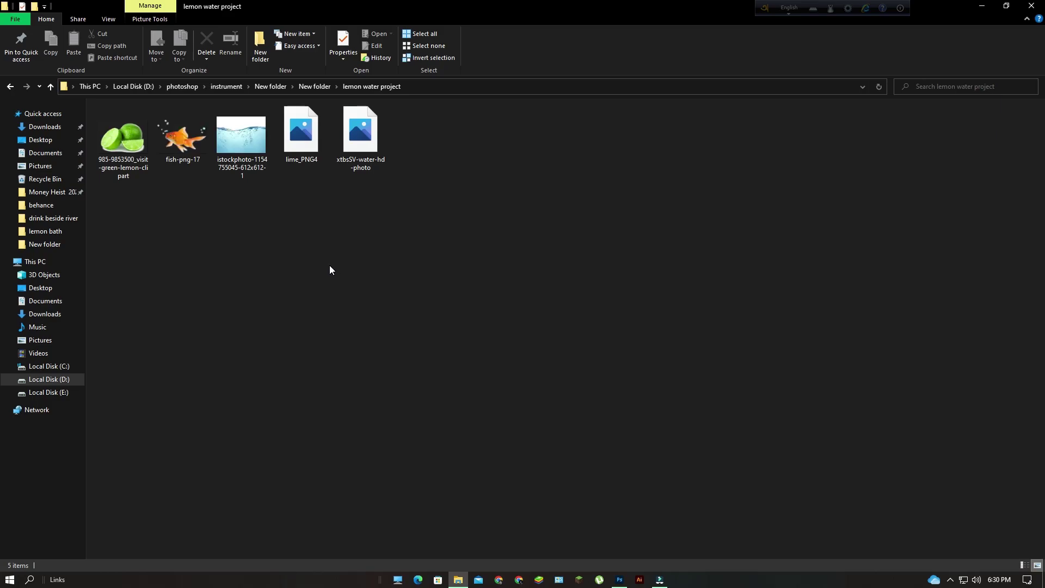
double_click(379, 169)
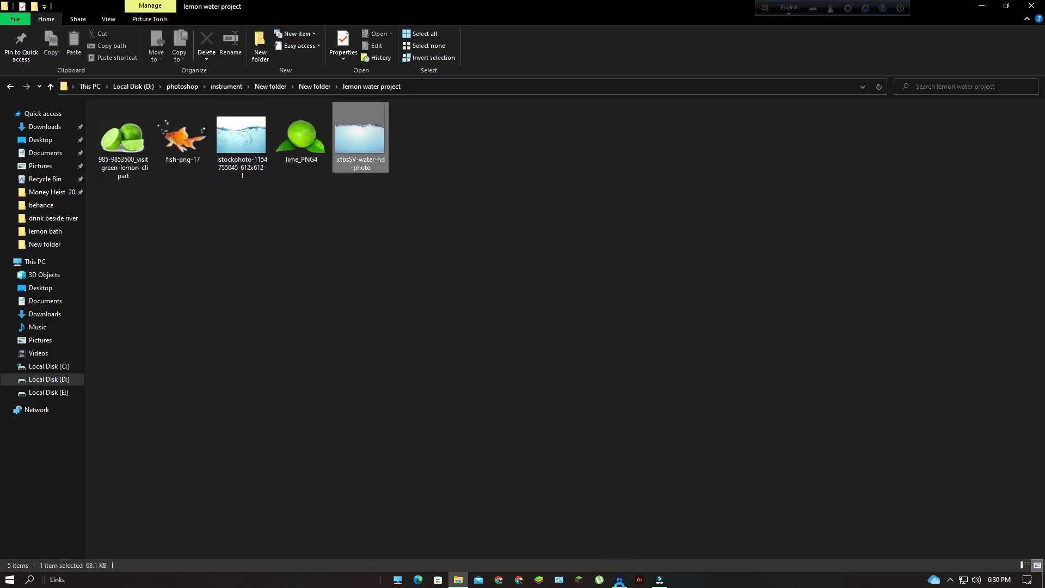
left_click_drag(360, 139, 515, 381)
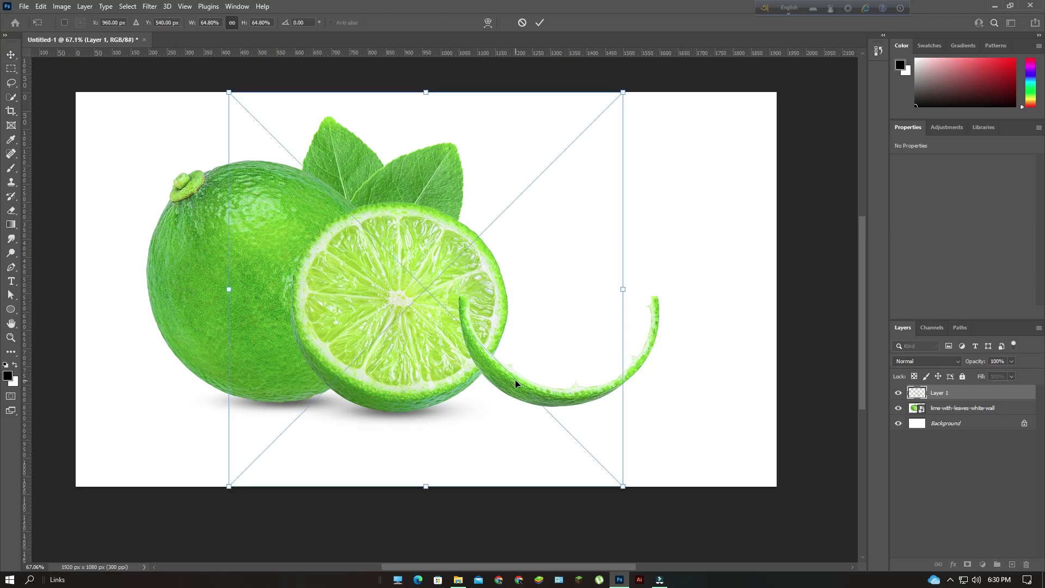
- Shrink the water photo to about 36% and position it over the peel
left_click_drag(455, 362, 584, 342)
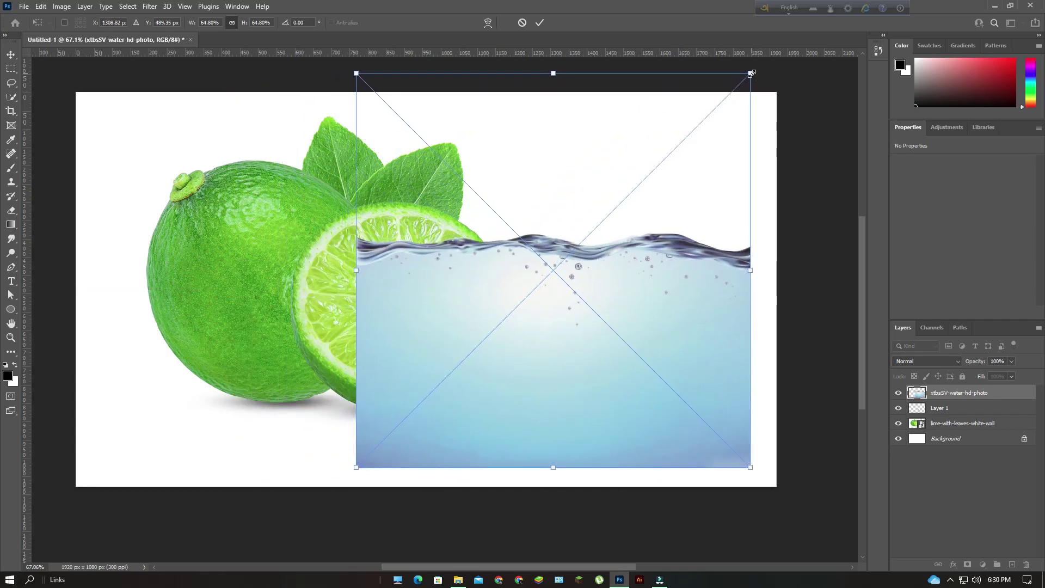
left_click_drag(751, 72, 579, 245)
left_click_drag(517, 387, 620, 327)
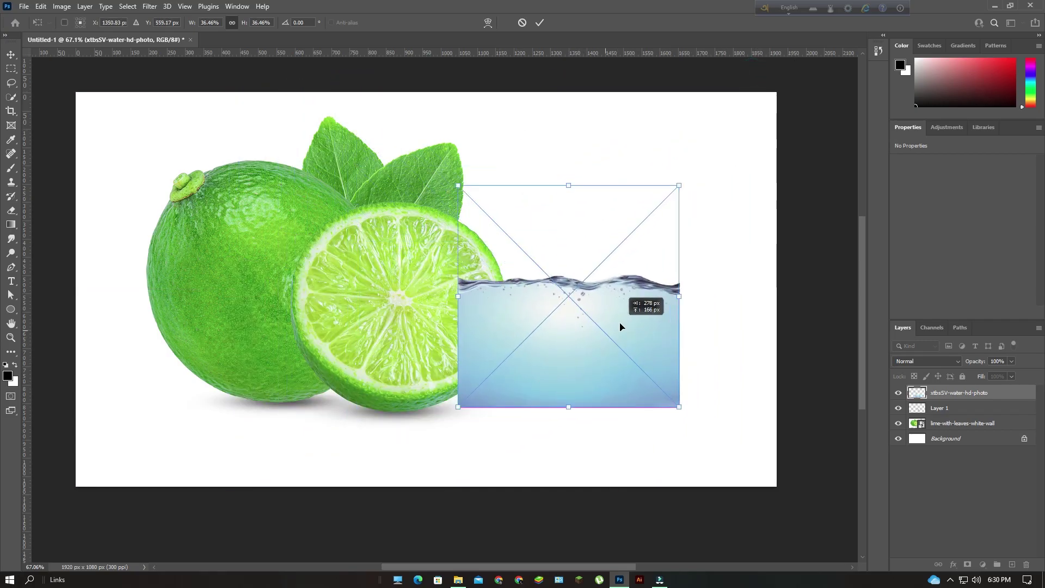
key("Return")
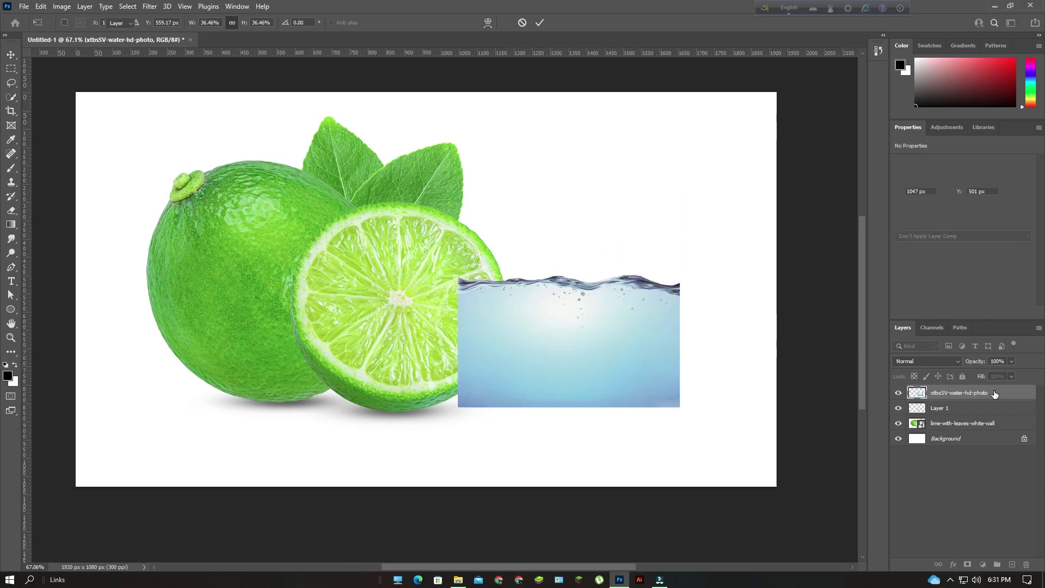
- Move the water layer beneath the peel layer and nudge it down
left_click_drag(1000, 392, 1004, 413)
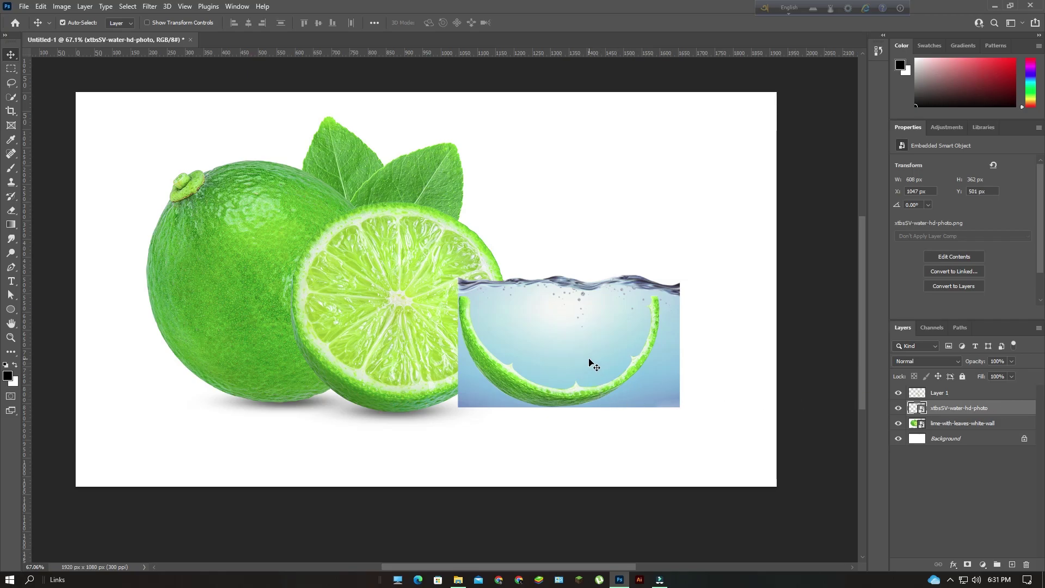
key("Down")
key("Down")
key("Down")
key("Down")
key("Down")
key("Down")
key("Down")
key("Down")
key("Down")
key("Down")
key("Down")
key("Down")
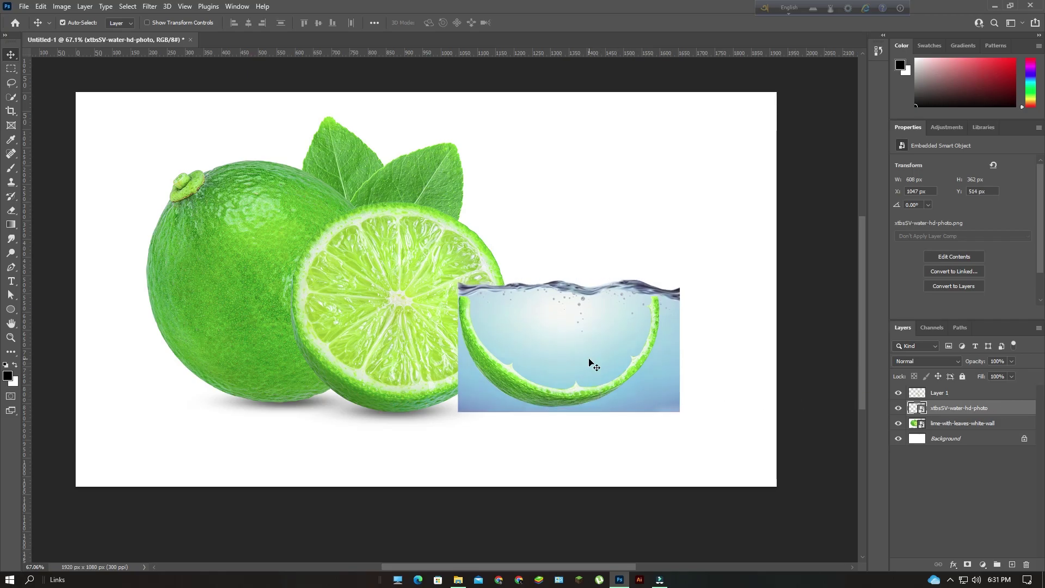
key("Down")
key("Down")
key("Down")
key("Down")
key("Down")
key("Down")
key("Down")
key("Down")
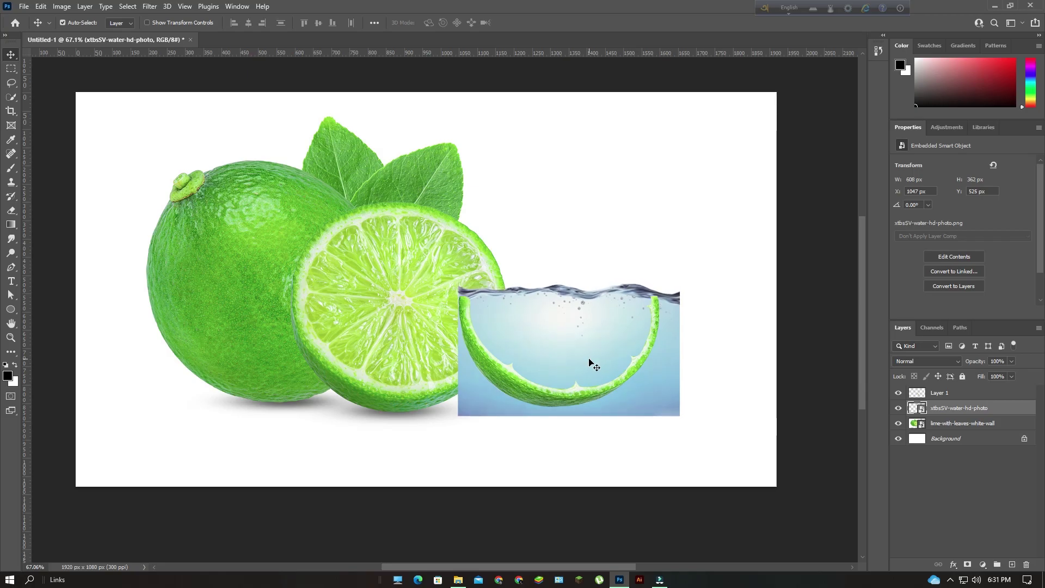
key("Down")
key("Down")
key("Down")
key("Down")
key("Down")
key("Down")
key("Down")
key("Down")
key("Down")
key("Down")
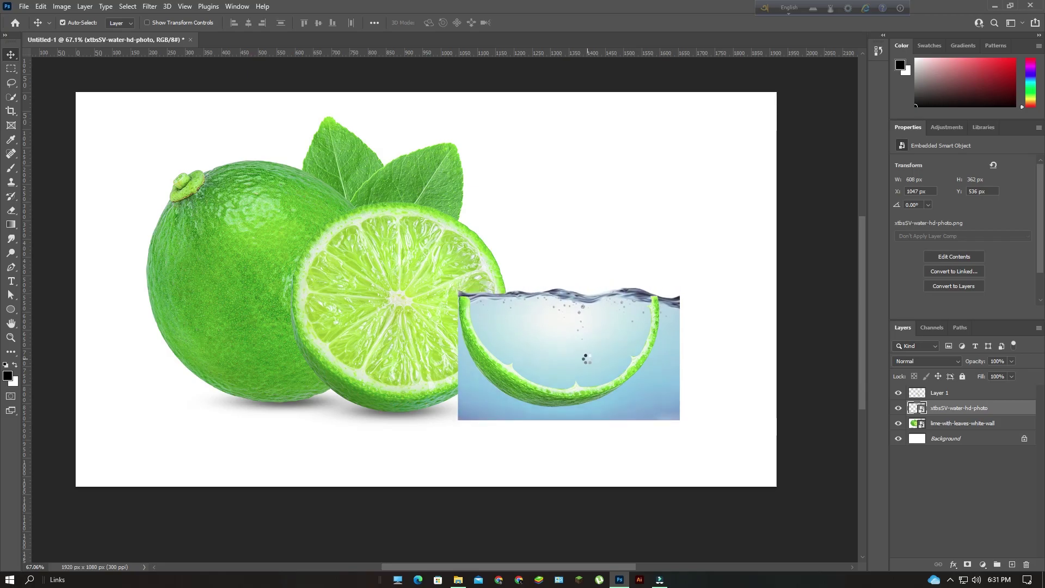
key("Down")
key("Down")
key("Down")
key("Down")
key("Down")
key("Down")
key("Down")
key("Down")
key("Down")
key("Down")
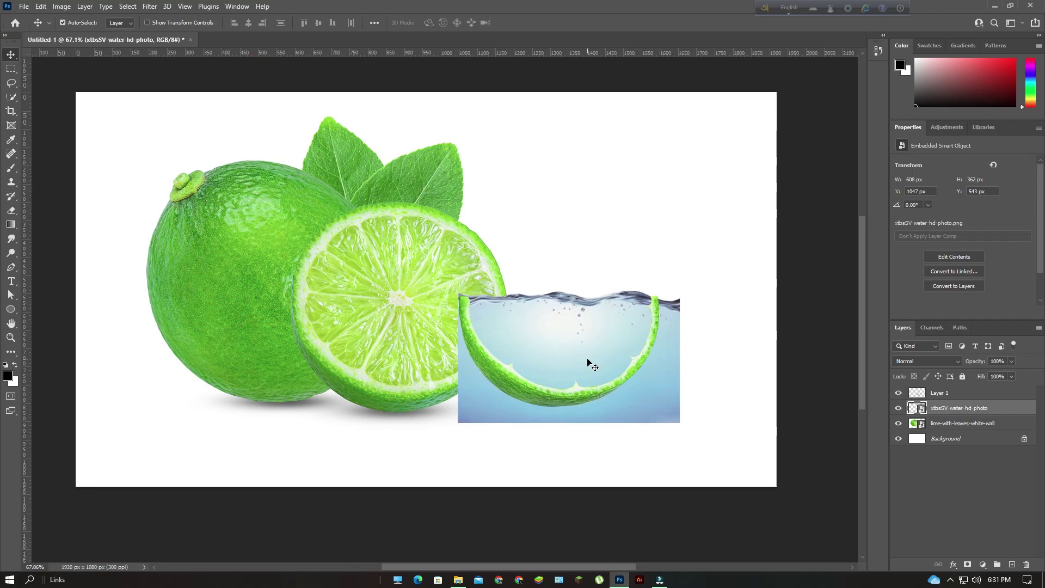
key("Down")
key("Down")
key("Down")
key("Down")
key("Down")
key("Down")
key("Down")
key("Down")
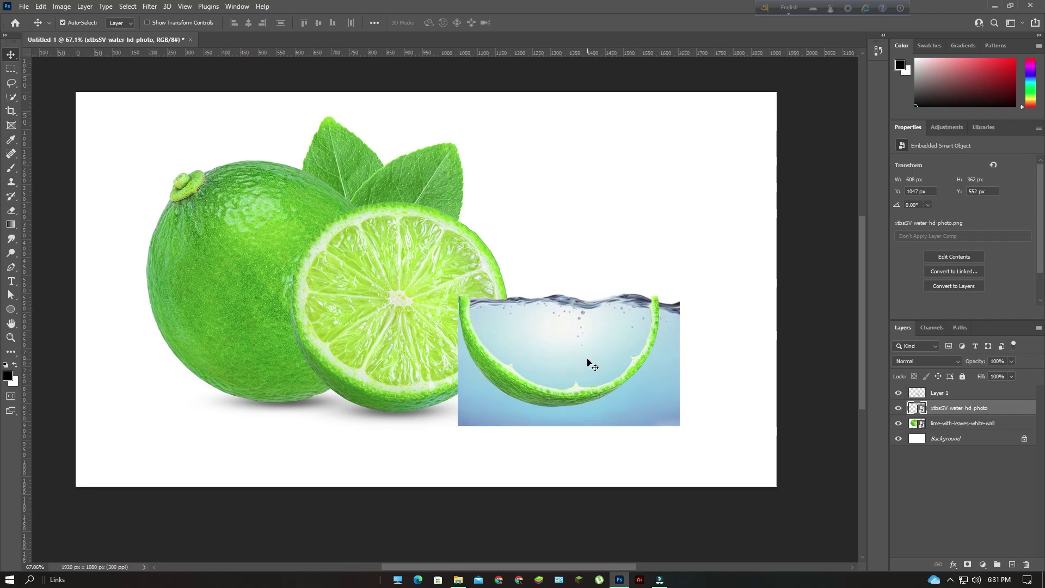
- Tilt the water photo to about 0.48° and shift it slightly up-left
key("ctrl")
key("ctrl+t")
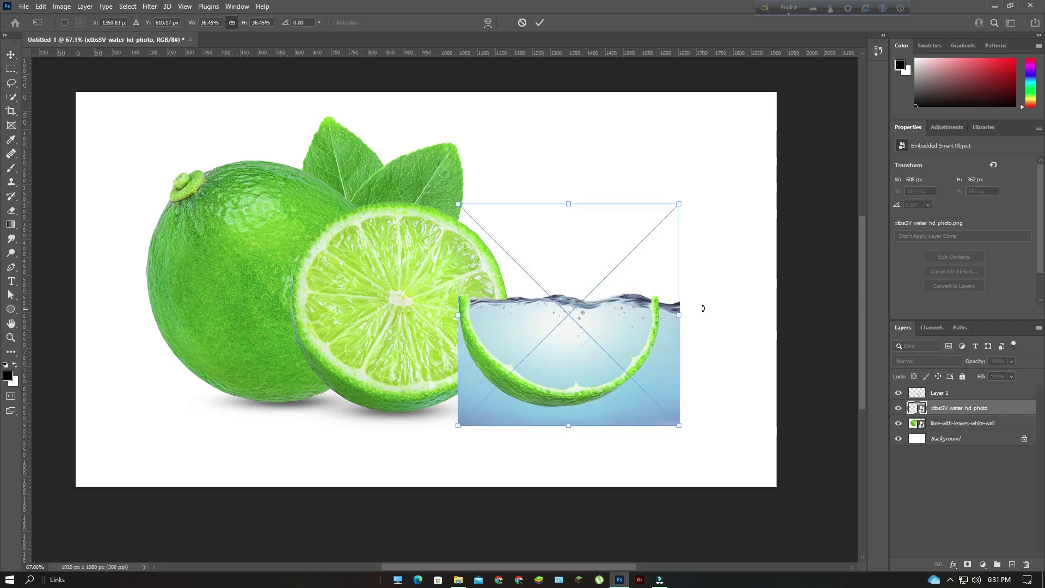
left_click_drag(693, 282, 693, 276)
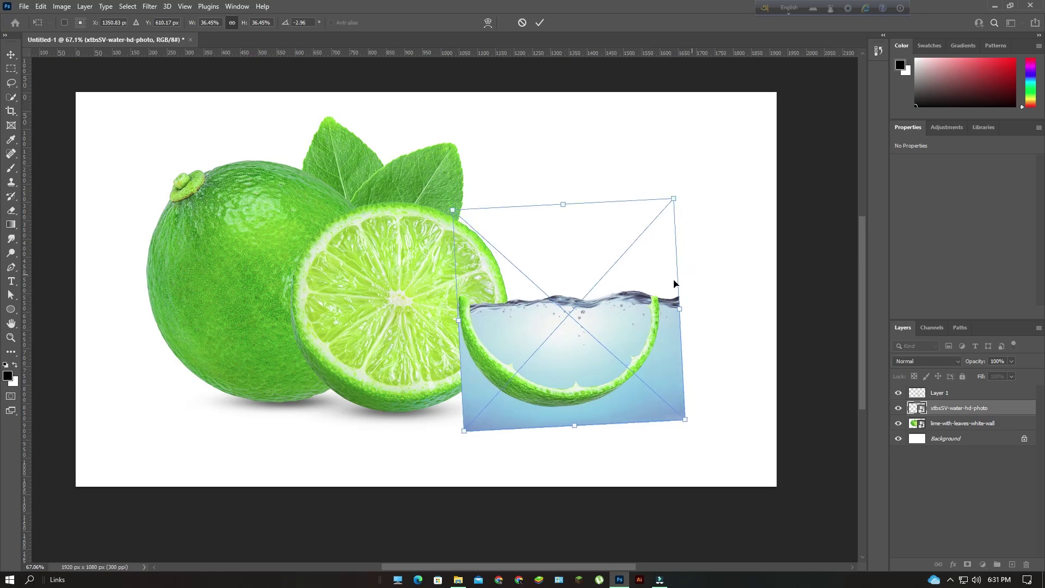
left_click_drag(505, 334, 500, 326)
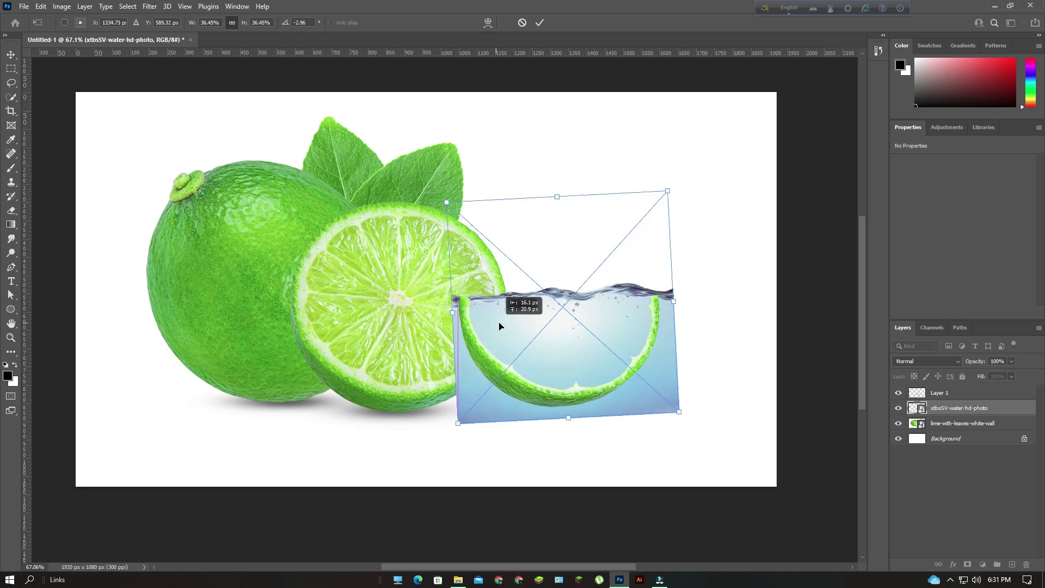
left_click_drag(737, 296, 735, 309)
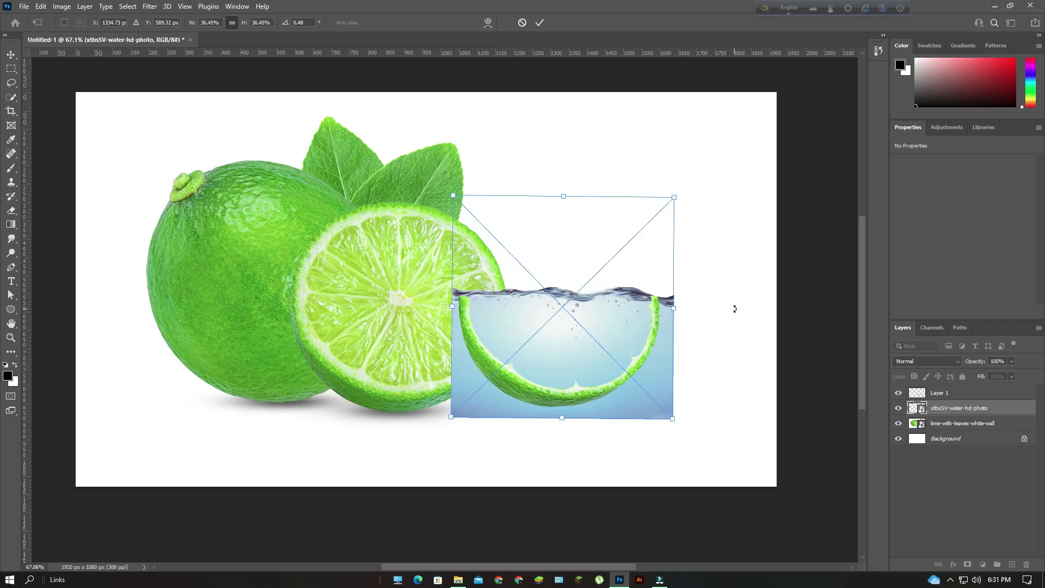
key("Return")
- Select the Eraser and rasterize the water photo layer
scroll(506, 379, "up", 3)
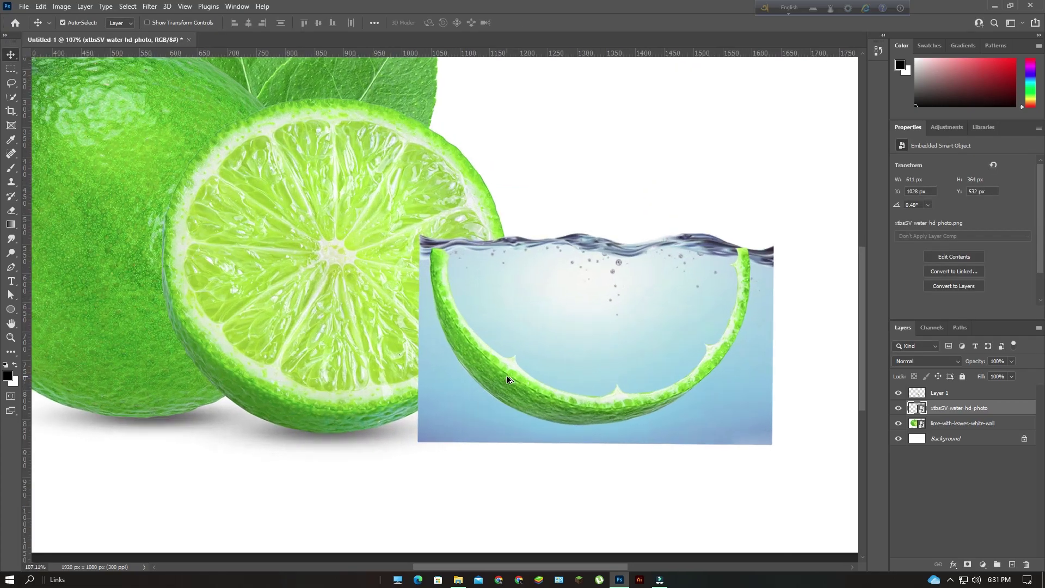
scroll(506, 379, "up", 1)
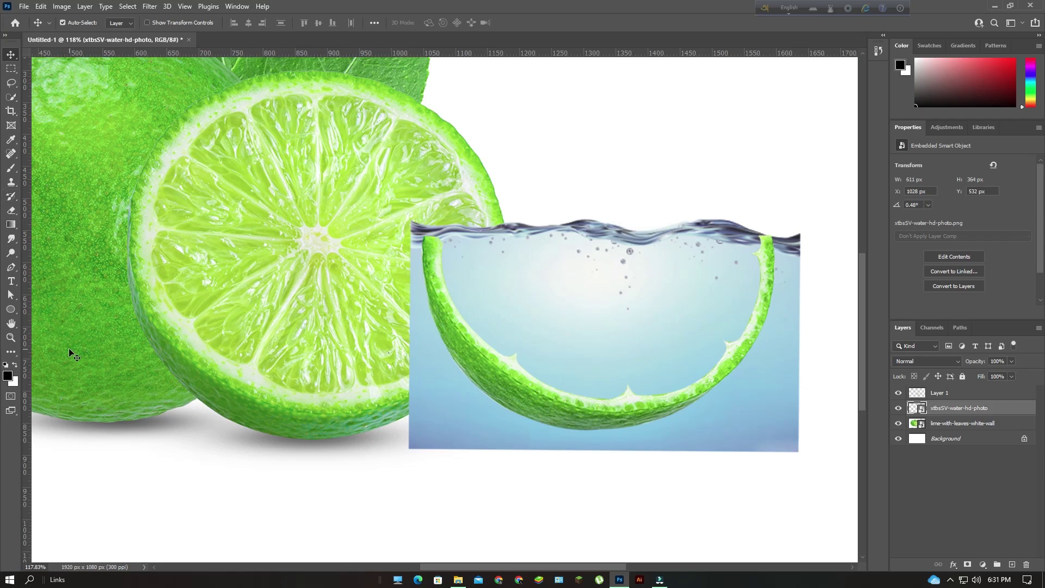
left_click(12, 212)
right_click(1004, 411)
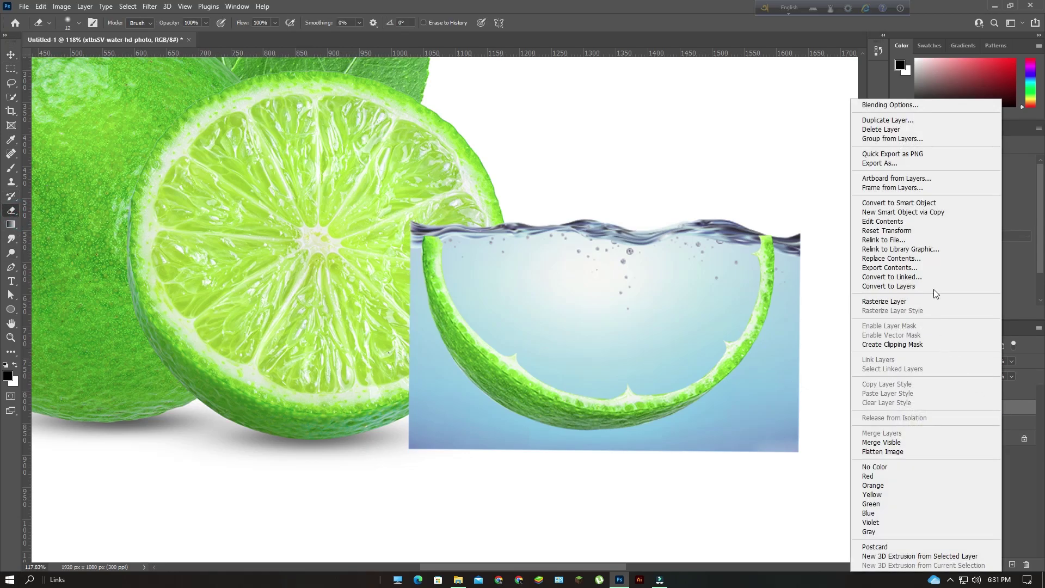
left_click(933, 303)
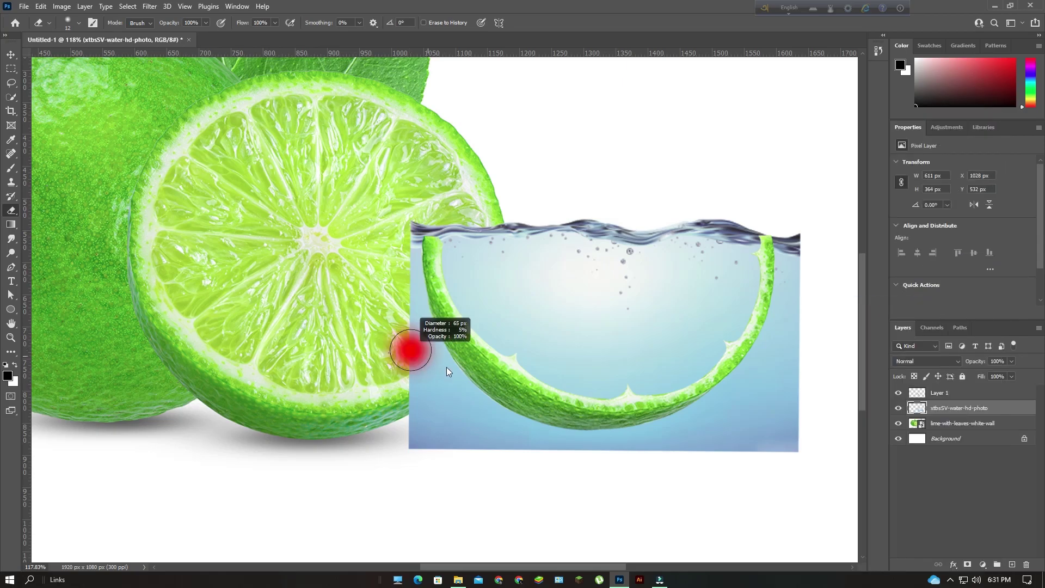
- Erase the water outside the peel with a 97 px hard round eraser
left_click_drag(446, 367, 478, 383)
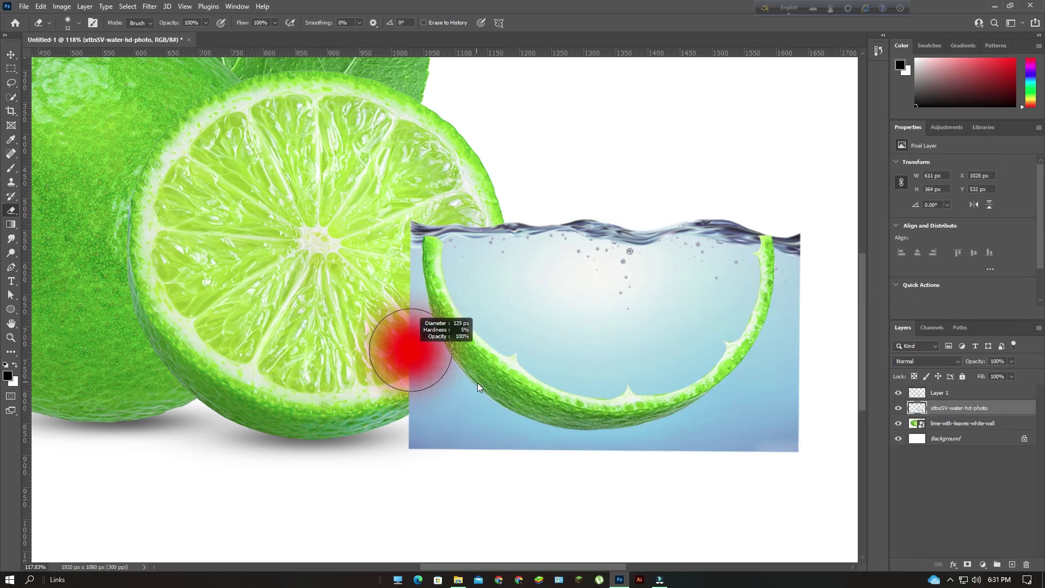
left_click(72, 26)
left_click(21, 122)
left_click(78, 24)
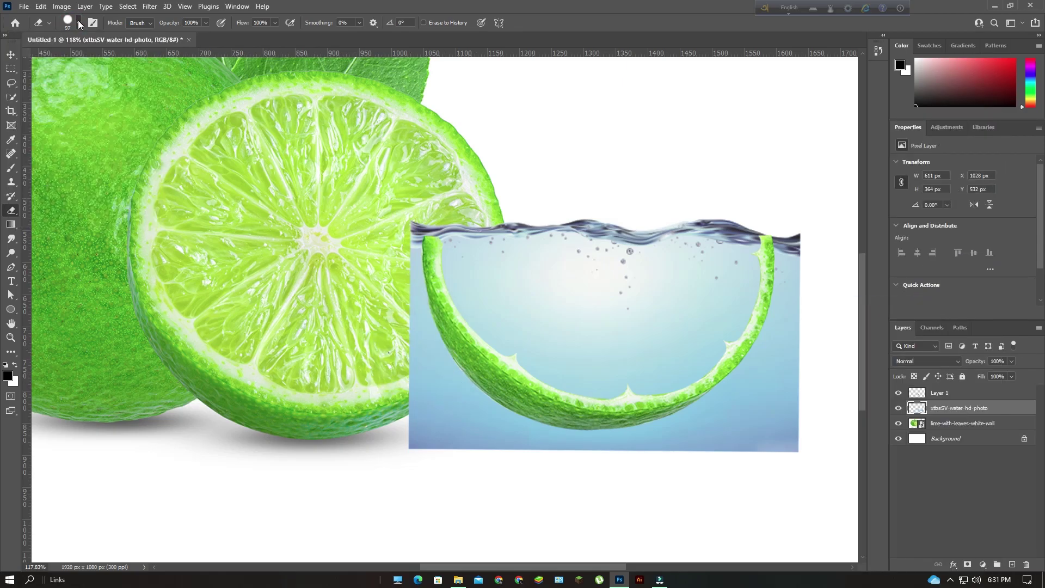
mouse_move(424, 435)
left_mouse_down()
mouse_move(394, 273)
mouse_move(392, 226)
mouse_move(411, 206)
left_mouse_up()
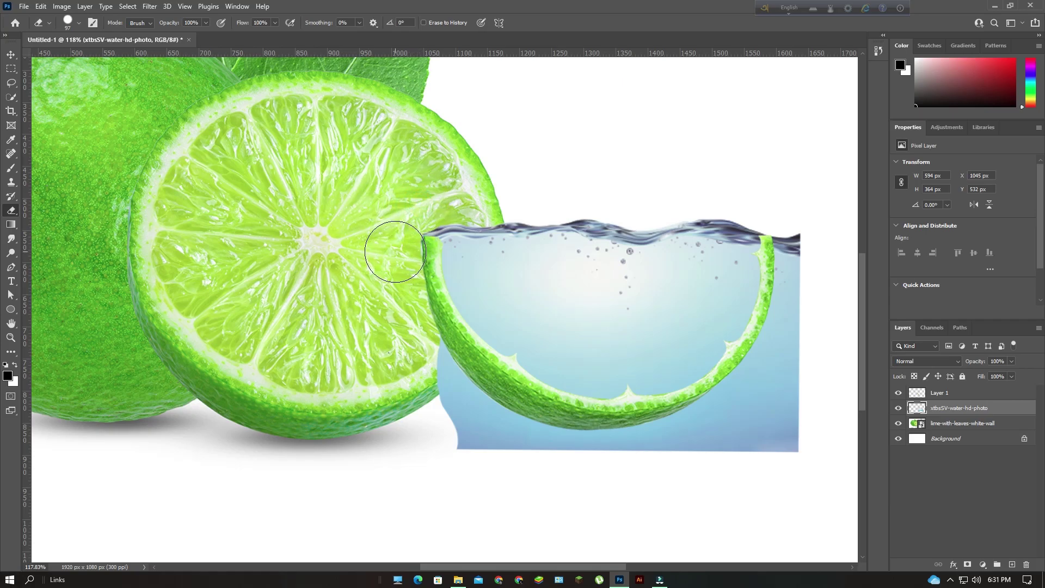
mouse_move(430, 376)
left_mouse_down()
mouse_move(469, 423)
mouse_move(567, 452)
mouse_move(667, 445)
mouse_move(729, 416)
mouse_move(742, 392)
mouse_move(786, 409)
mouse_move(775, 421)
mouse_move(769, 368)
mouse_move(803, 248)
left_mouse_up()
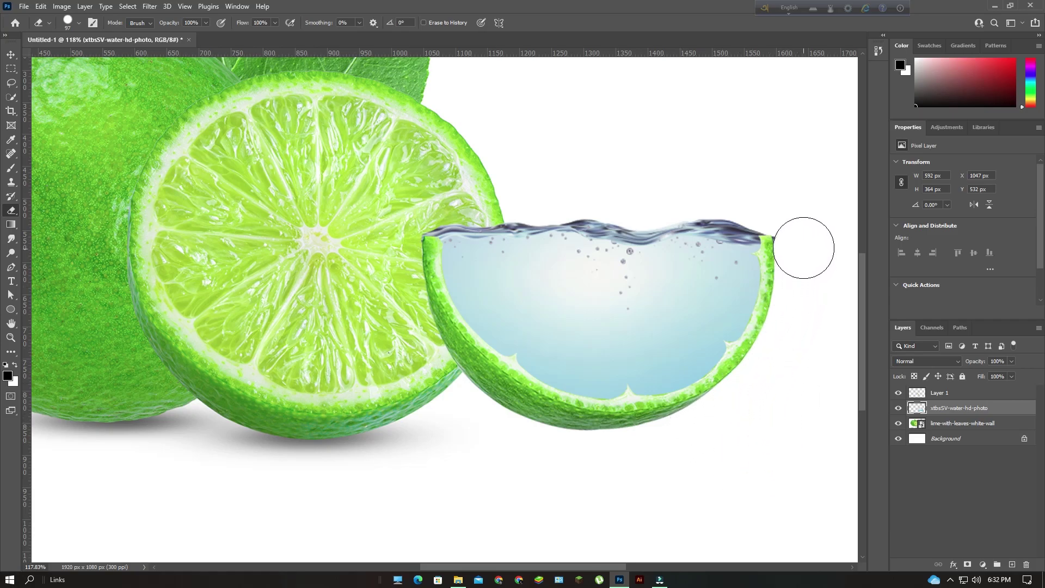
- Set the water layer's blend mode to Darker Color so it blends inside the lime peel
scroll(549, 394, "down", 2)
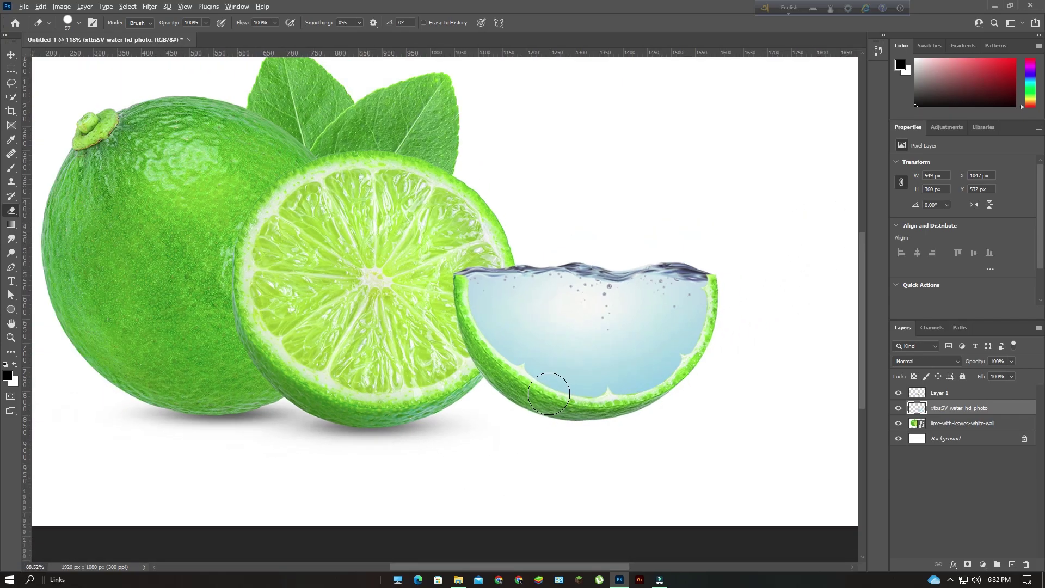
scroll(549, 393, "down", 2)
scroll(549, 394, "up", 1)
left_click_drag(607, 312, 563, 385)
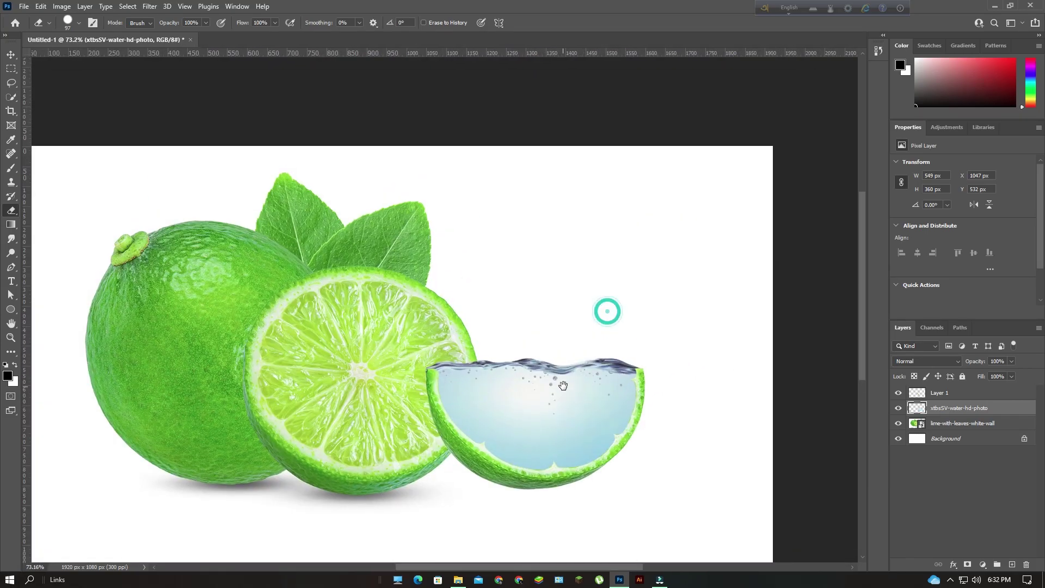
scroll(512, 409, "up", 2)
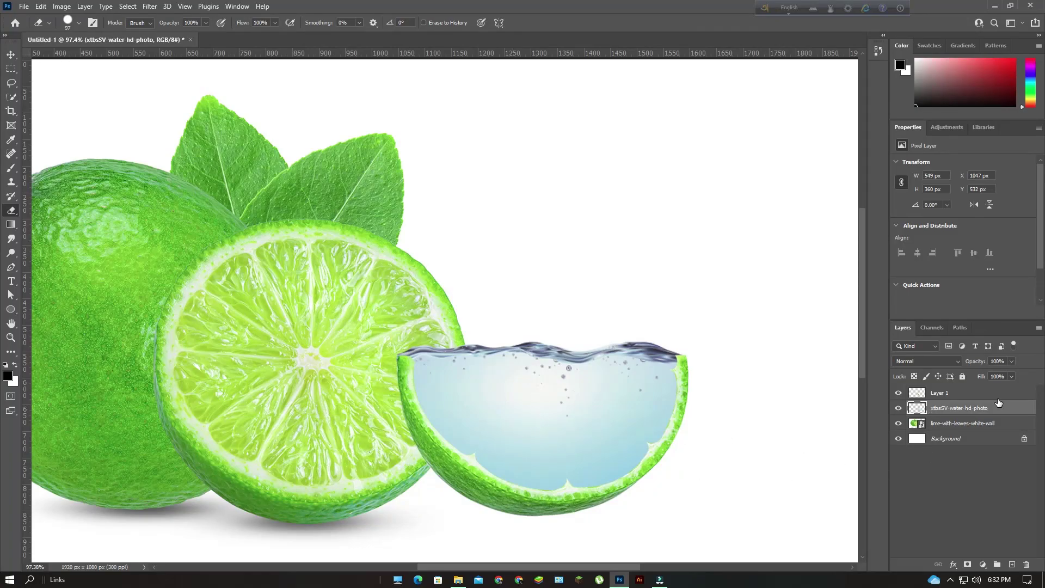
left_click(956, 365)
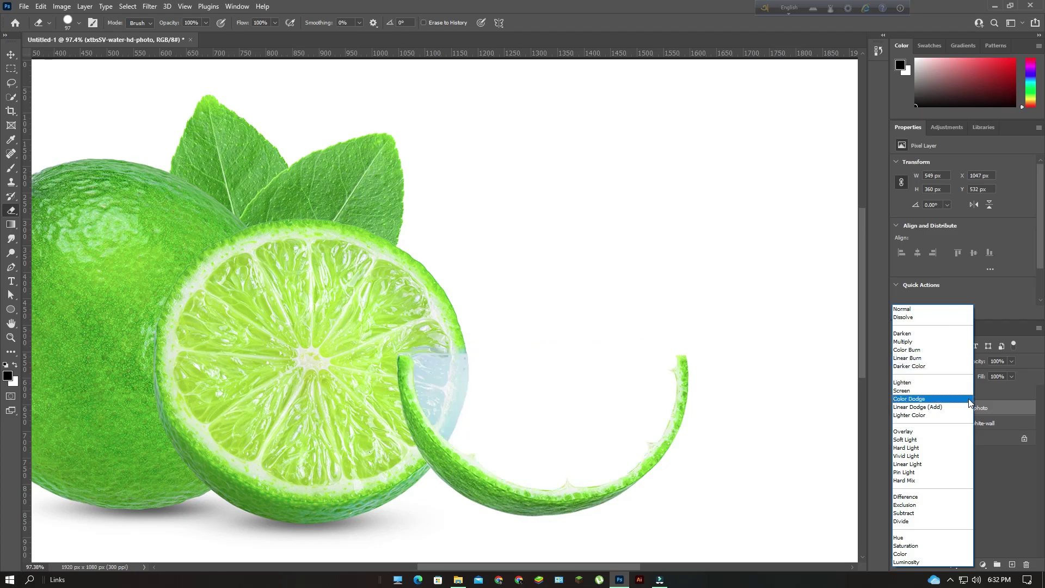
left_click(972, 365)
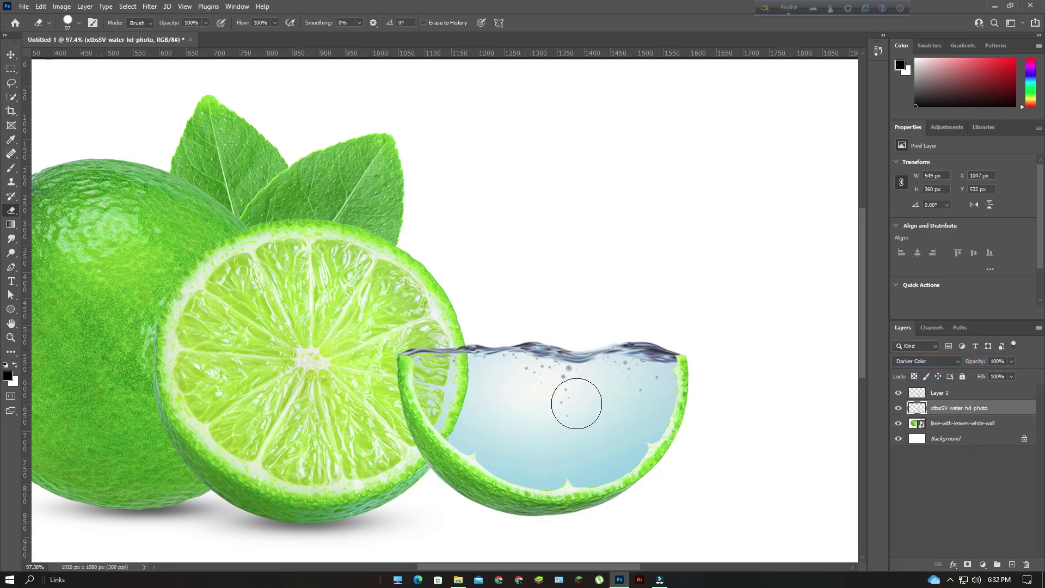
scroll(606, 433, "down", 2)
scroll(606, 433, "up", 2)
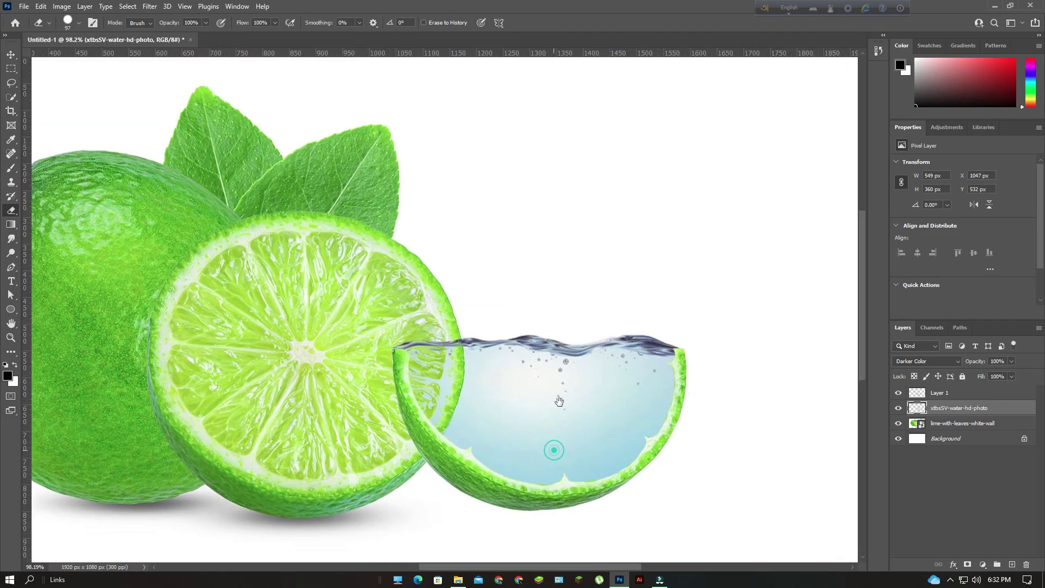
left_click_drag(553, 448, 562, 394)
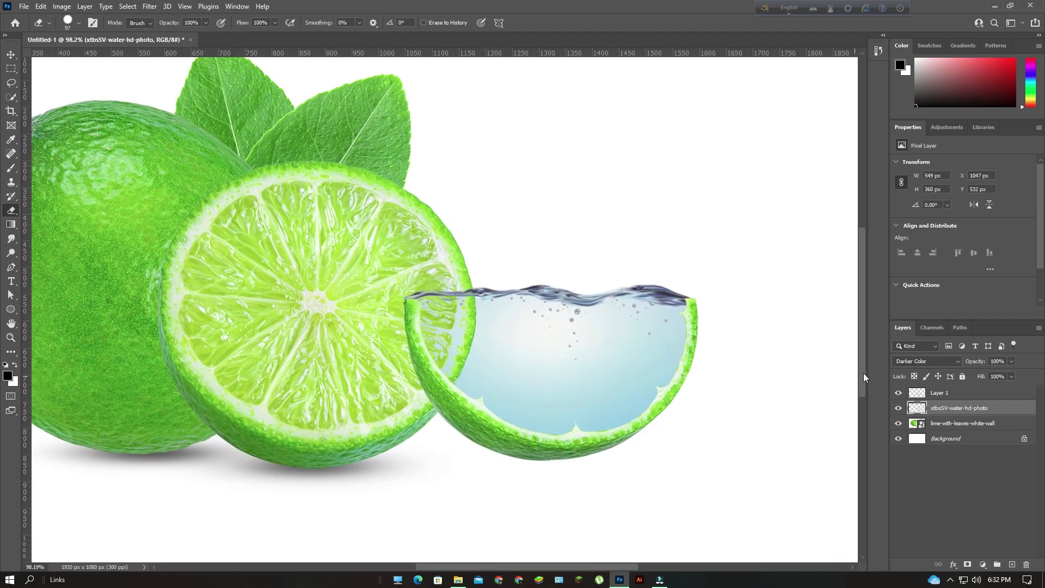
- Drag fish-png-17 from the project image folder onto the lime canvas as a placed layer
left_click(1008, 426)
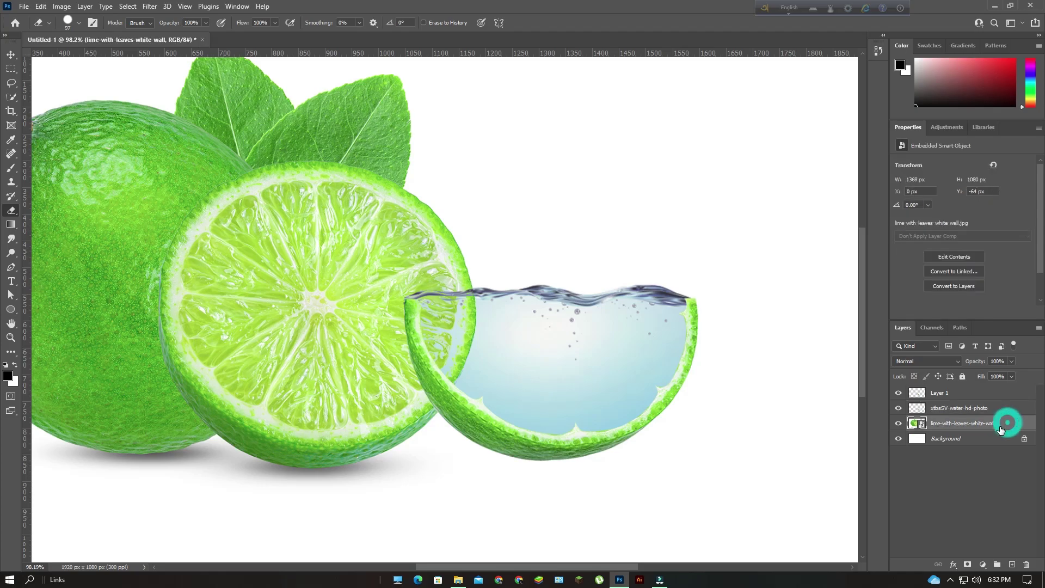
left_click(459, 580)
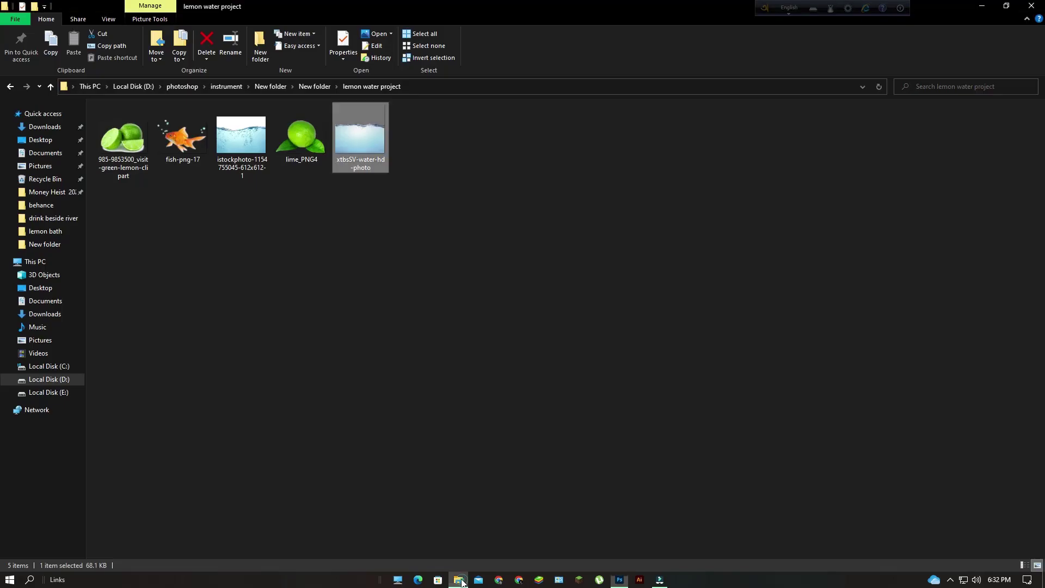
mouse_move(173, 111)
left_mouse_down()
mouse_move(622, 582)
mouse_move(561, 389)
left_mouse_up()
scroll(523, 339, "down", 3)
- Scale the goldfish down to about a fifth, position it in the water-filled peel, and commit
scroll(523, 339, "down", 2)
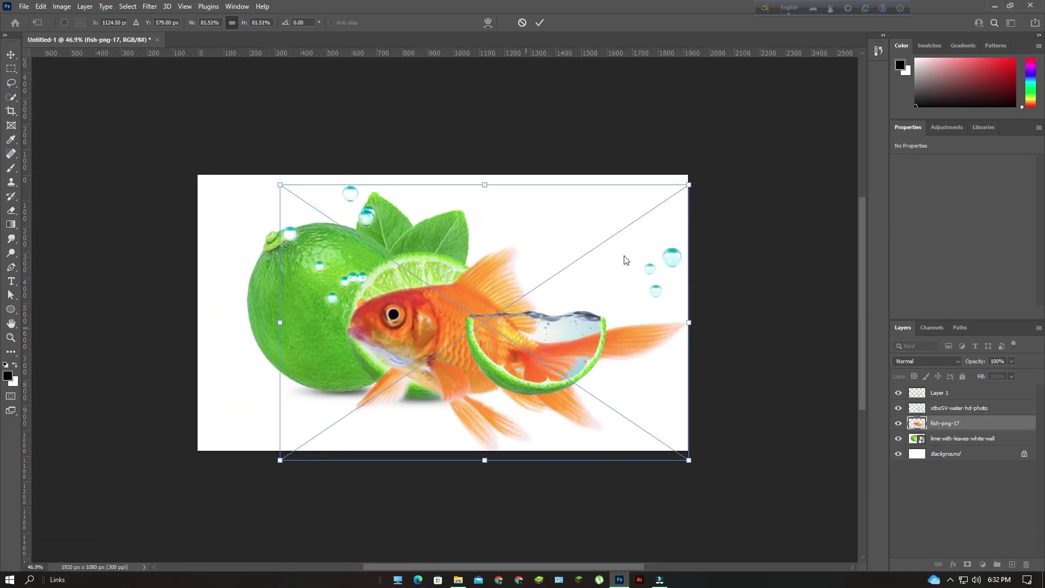
left_click_drag(690, 186, 386, 384)
left_click_drag(320, 431, 527, 350)
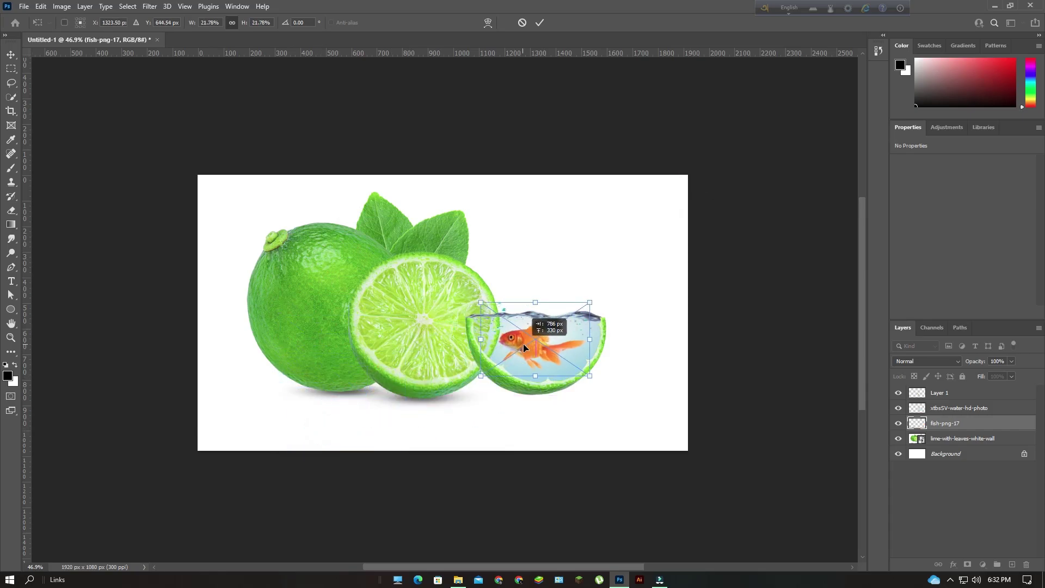
scroll(536, 340, "up", 3)
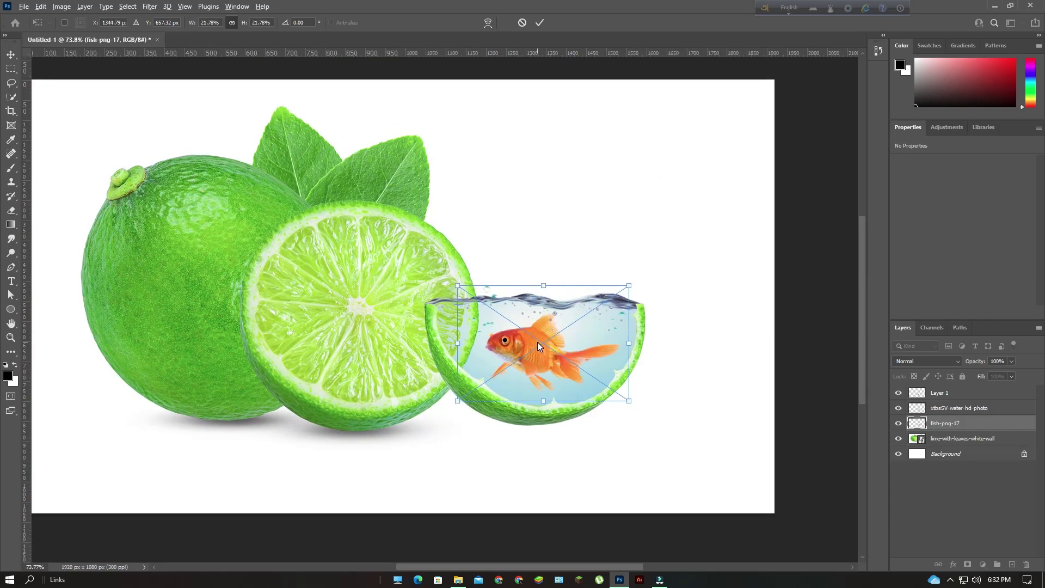
scroll(550, 346, "up", 1)
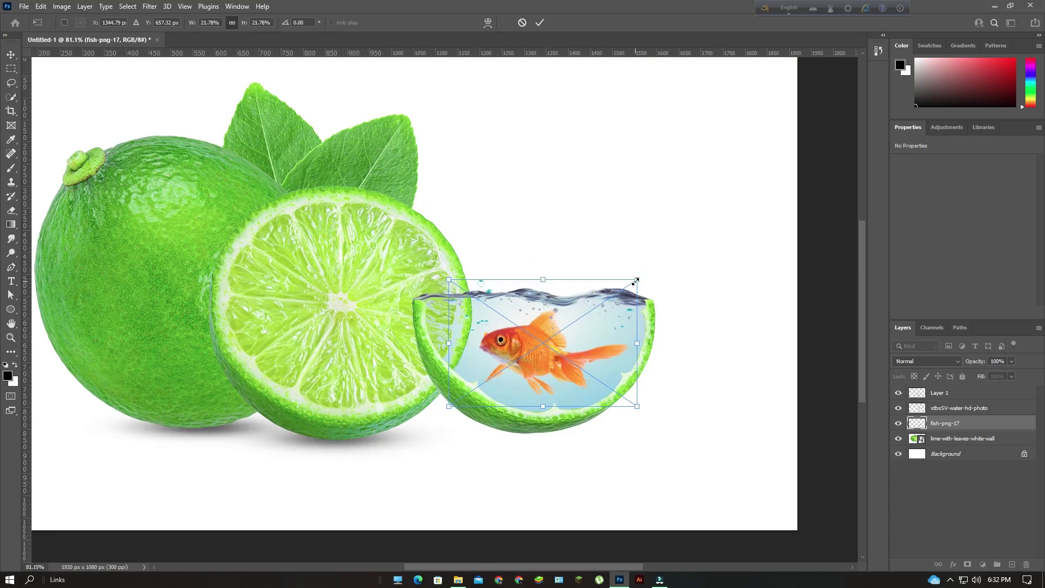
left_click_drag(636, 281, 610, 299)
left_click_drag(531, 356, 528, 351)
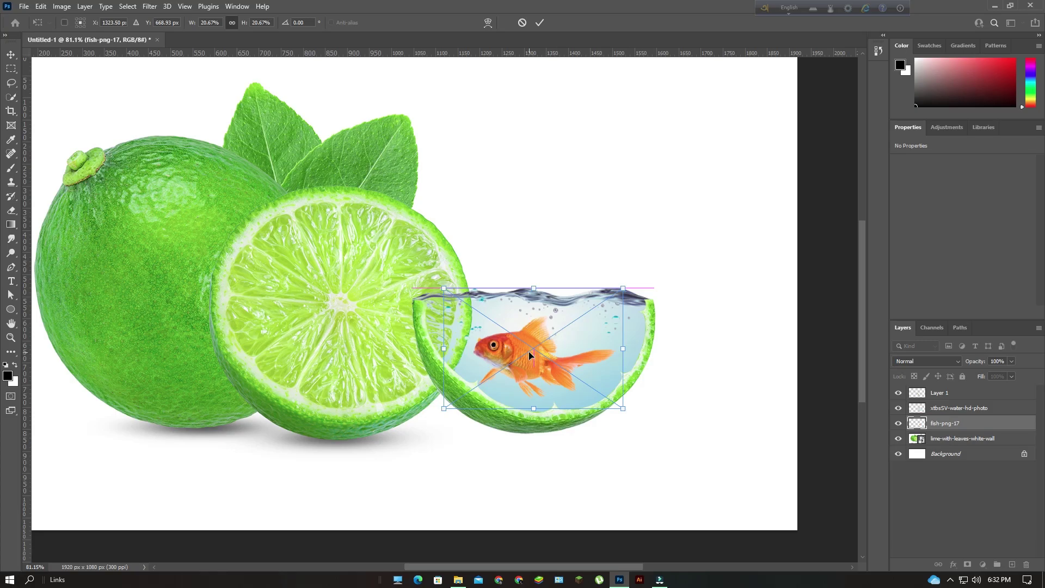
key("Return")
- Zoom in on the fish bowl and shift the water image slightly right
key("e")
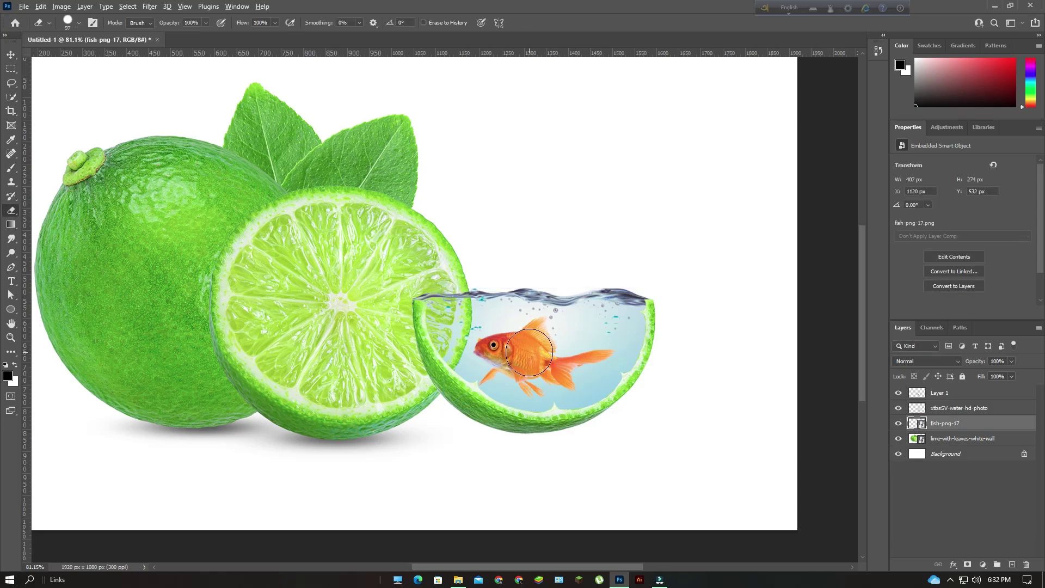
scroll(529, 353, "up", 1)
scroll(529, 353, "up", 1)
left_click_drag(623, 363, 563, 318)
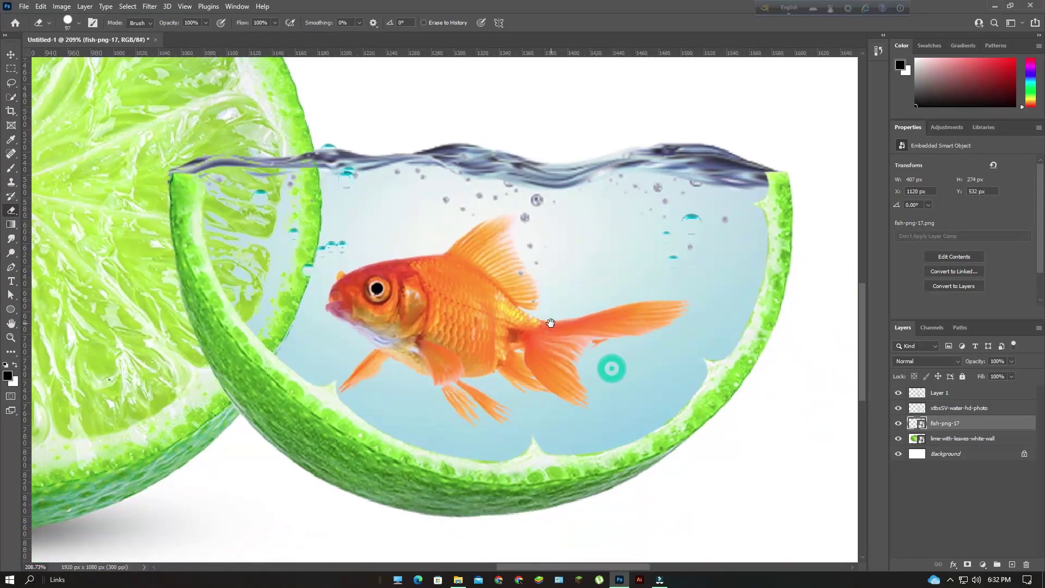
left_click(11, 54)
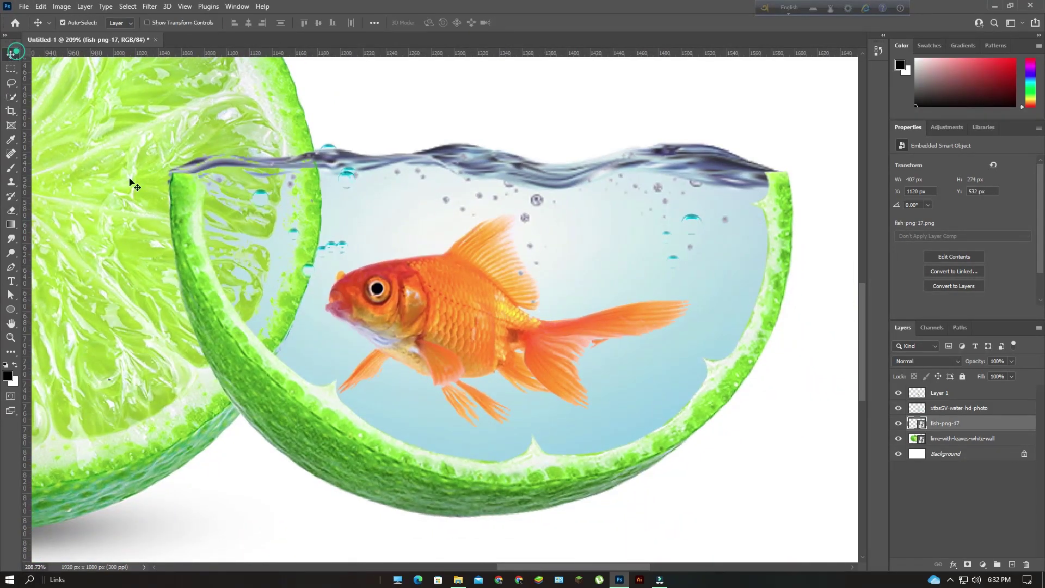
left_click_drag(483, 331, 492, 334)
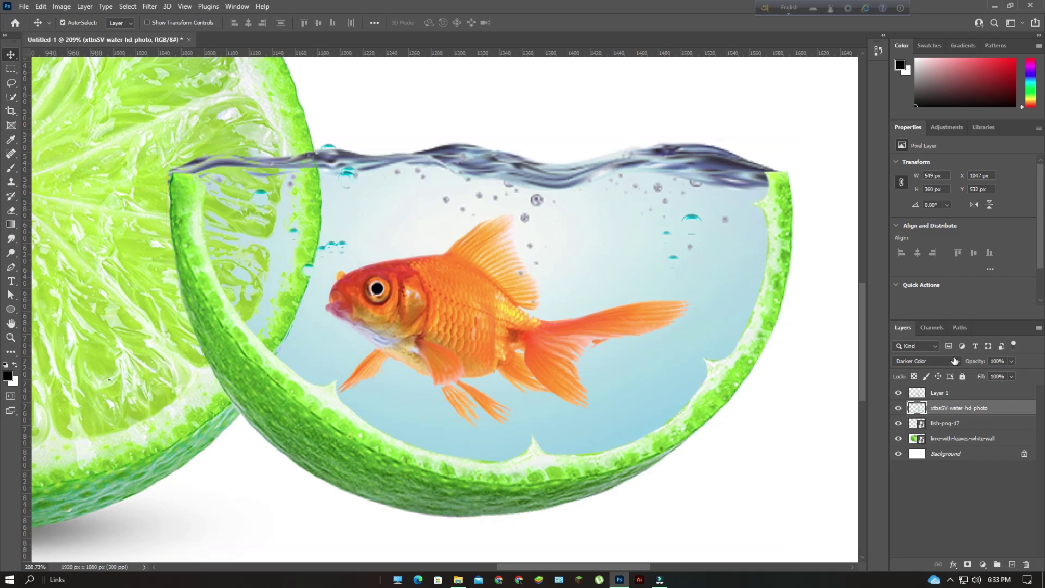
- Lock the water layer completely and nudge the goldfish slightly right and down
right_click(1017, 413)
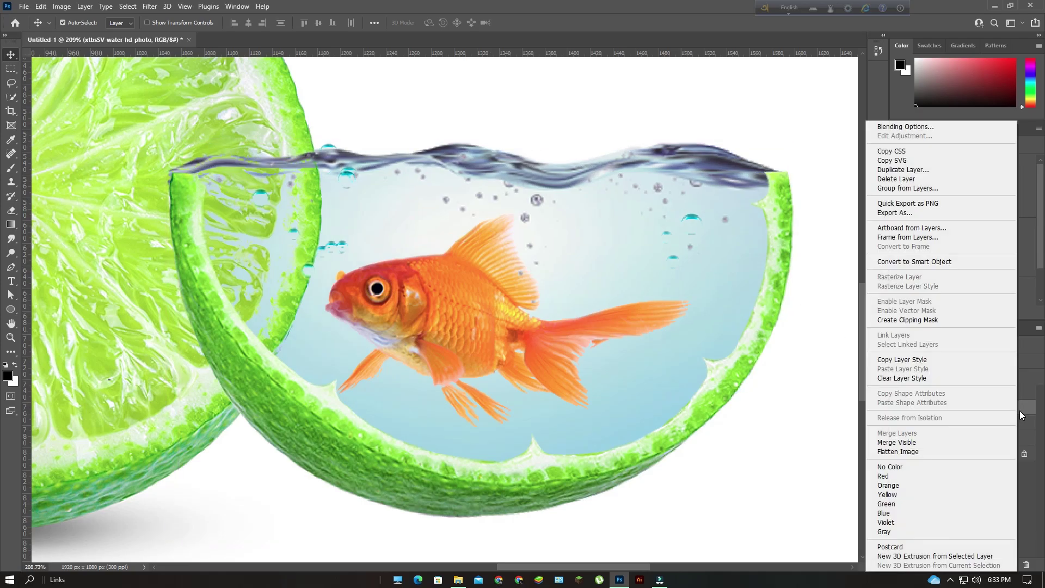
left_click(1020, 411)
left_click(962, 376)
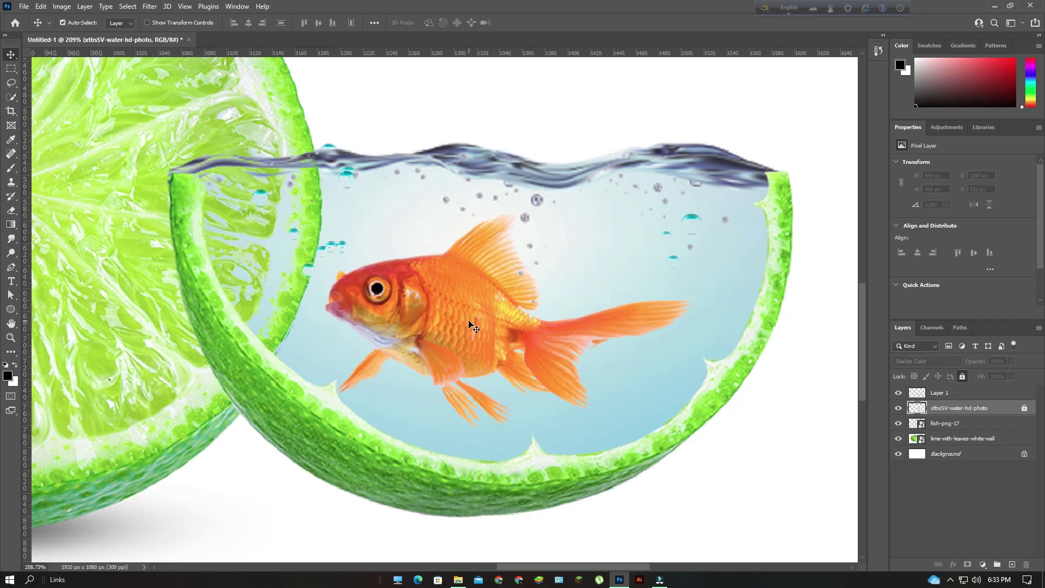
mouse_move(469, 321)
left_mouse_down()
mouse_move(492, 340)
mouse_move(481, 323)
left_mouse_up()
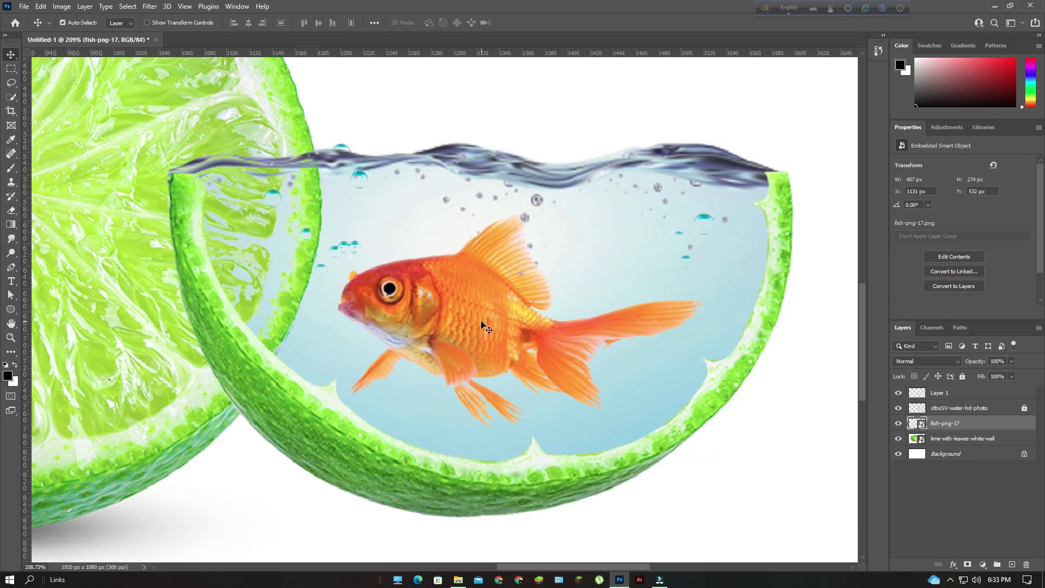
left_click(11, 211)
- Rasterize the fish-png-17 goldfish layer and erase a spot near the water surface
right_click(1007, 425)
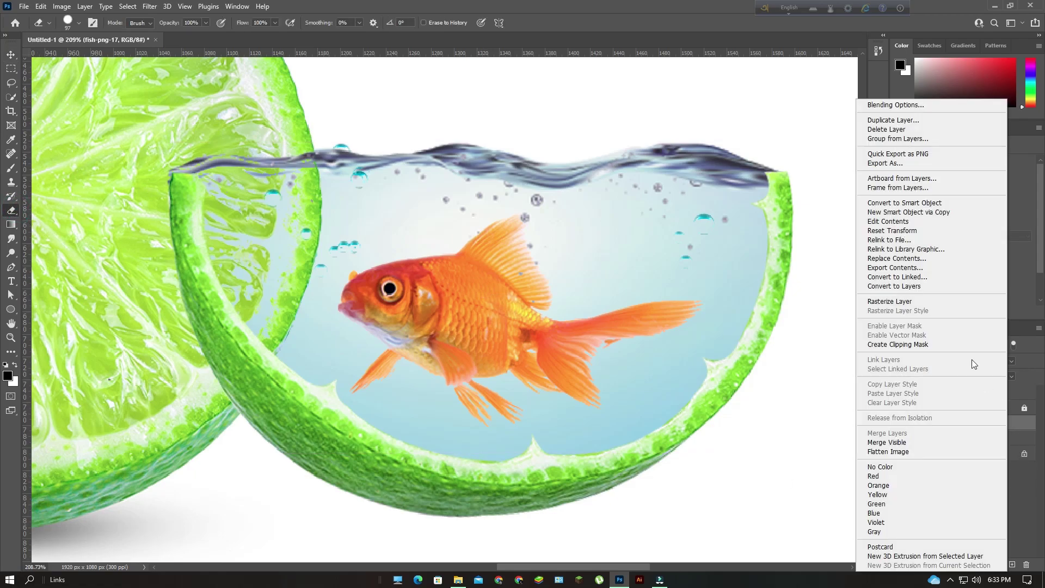
left_click(944, 301)
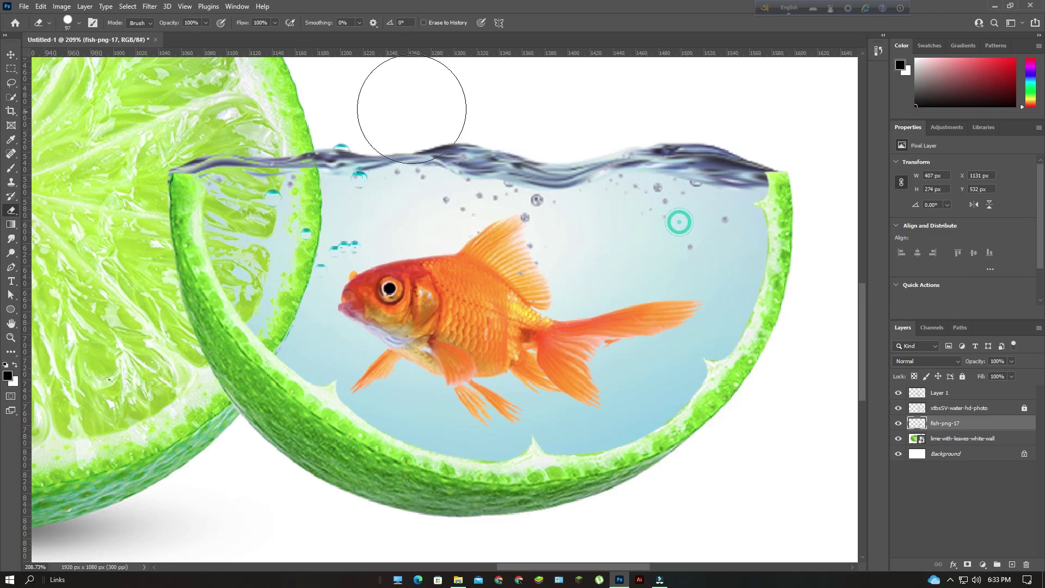
left_click(373, 150)
- Toggle the water and Layer 1 visibility to check the rim, then select the water layer
scroll(406, 199, "down", 3, "alt")
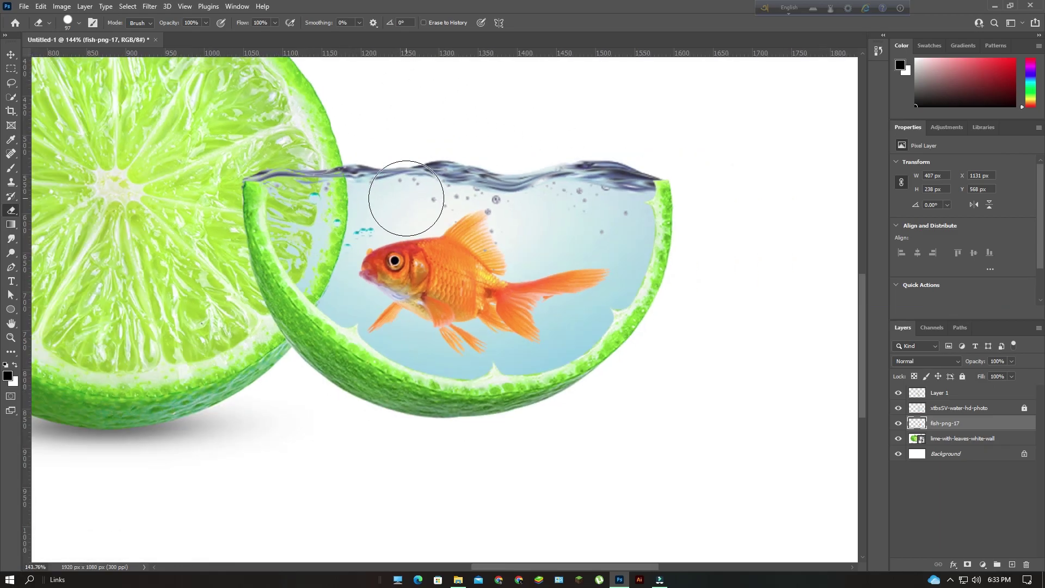
scroll(406, 198, "down", 3, "alt")
scroll(544, 289, "down", 3, "alt")
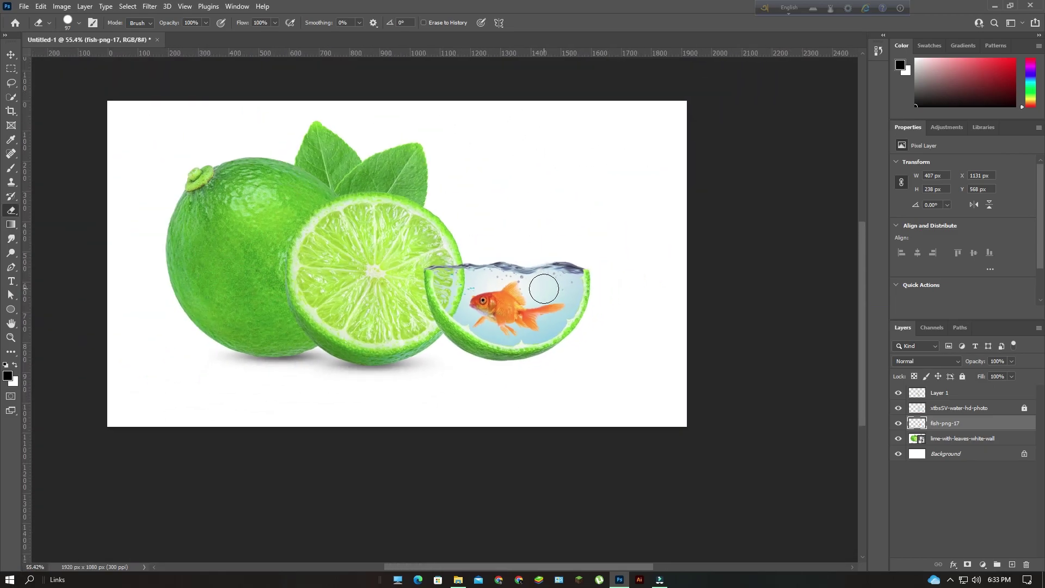
scroll(544, 289, "down", 1, "alt")
scroll(544, 289, "up", 1, "alt")
scroll(544, 288, "up", 1, "alt")
scroll(522, 262, "up", 1, "alt")
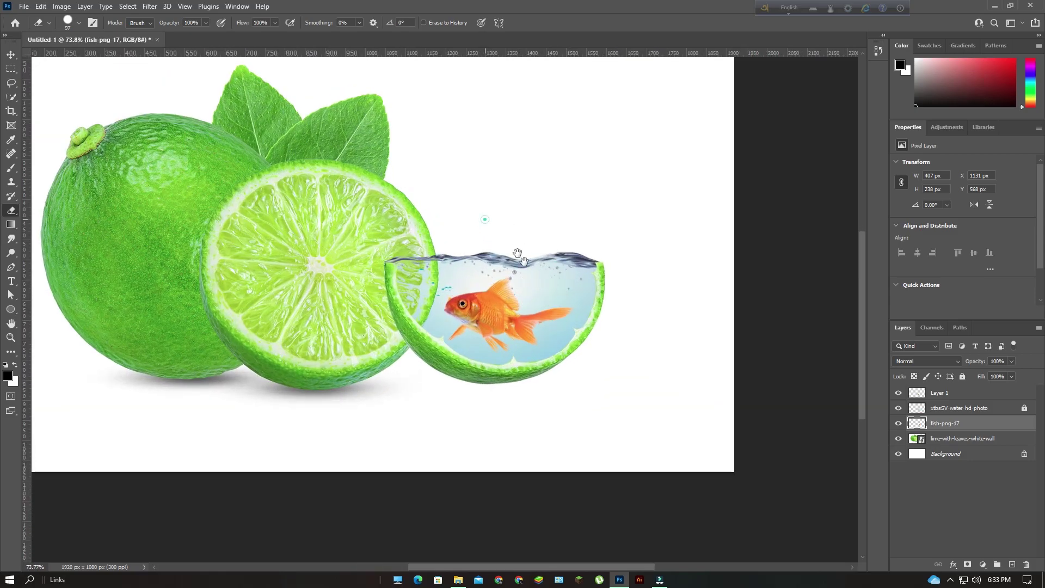
left_click_drag(517, 253, 550, 279)
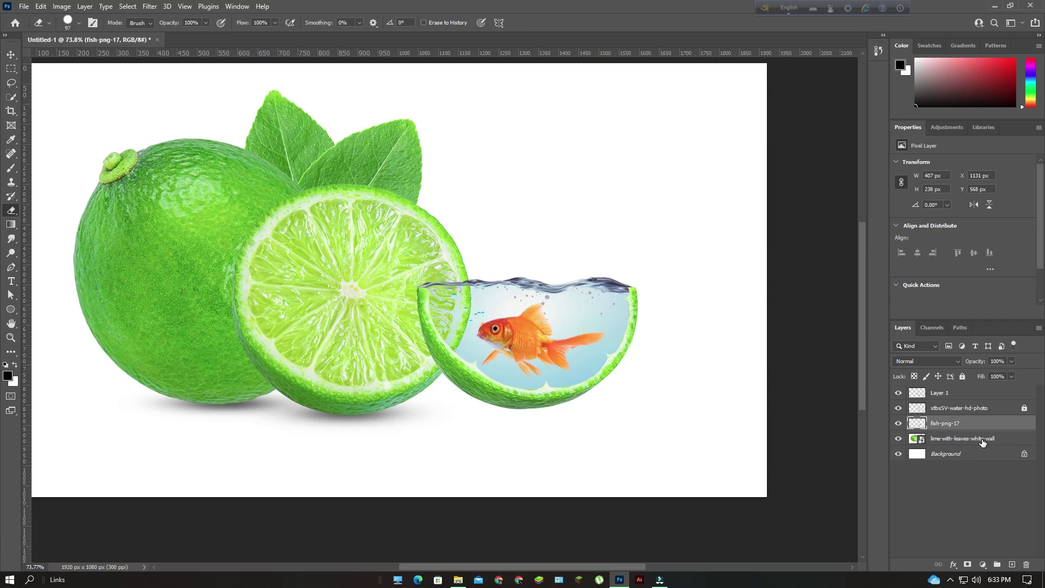
left_click(898, 410)
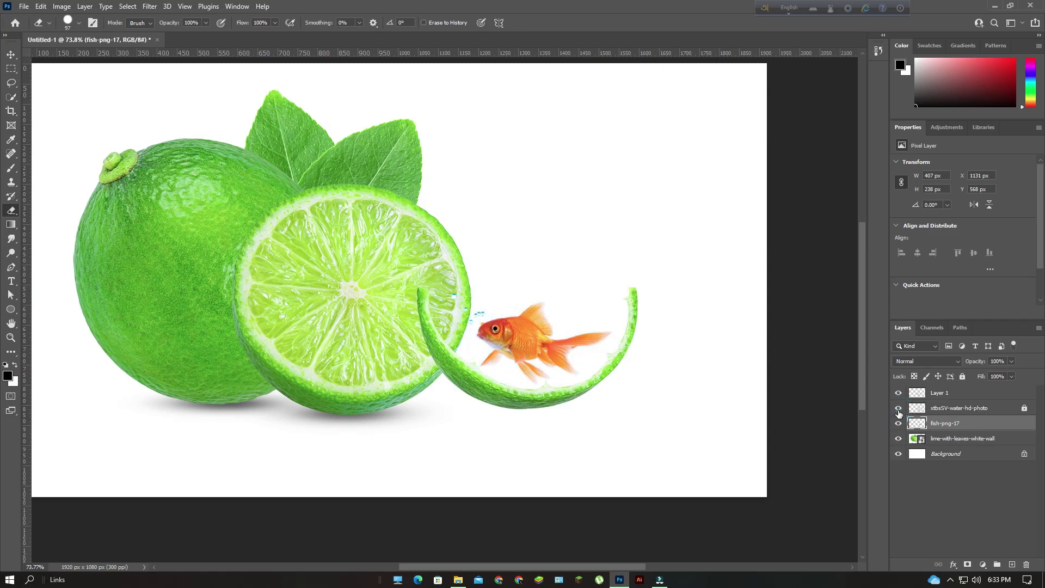
left_click(898, 392)
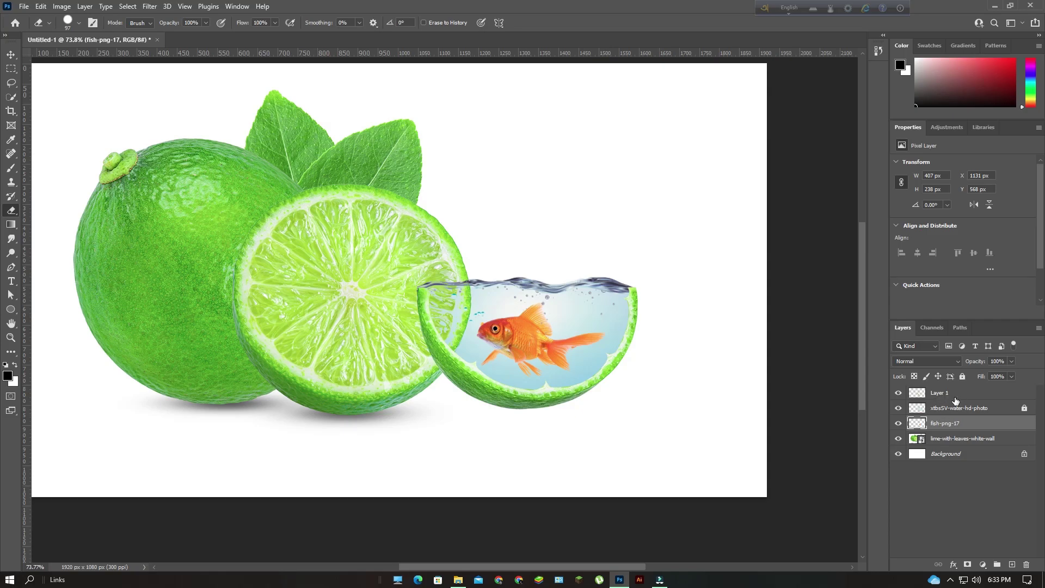
left_click(956, 406)
- Add a new empty layer above the water and pick a black Soft Round brush
left_click(1013, 564)
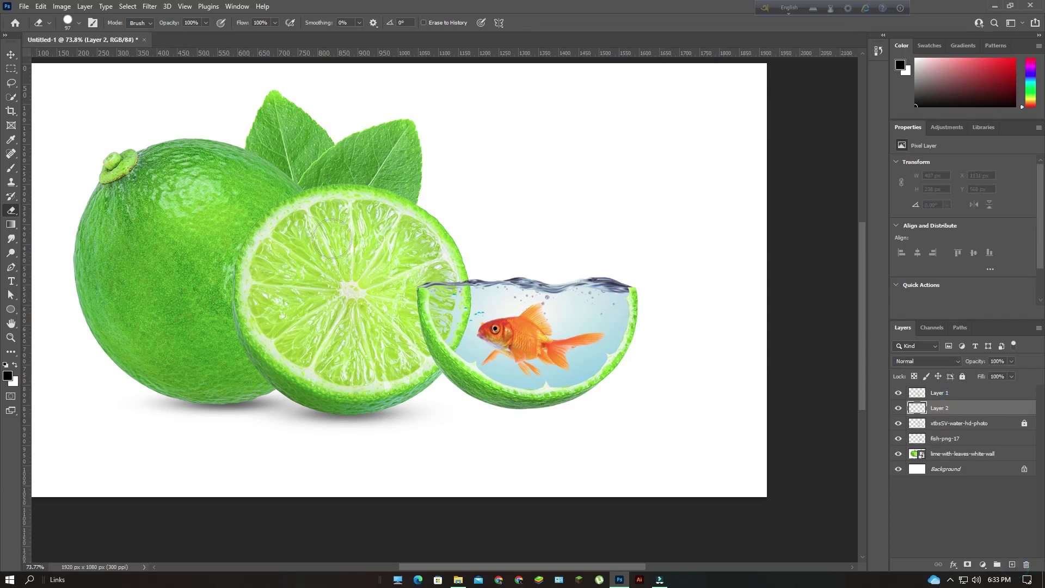
left_click(12, 169)
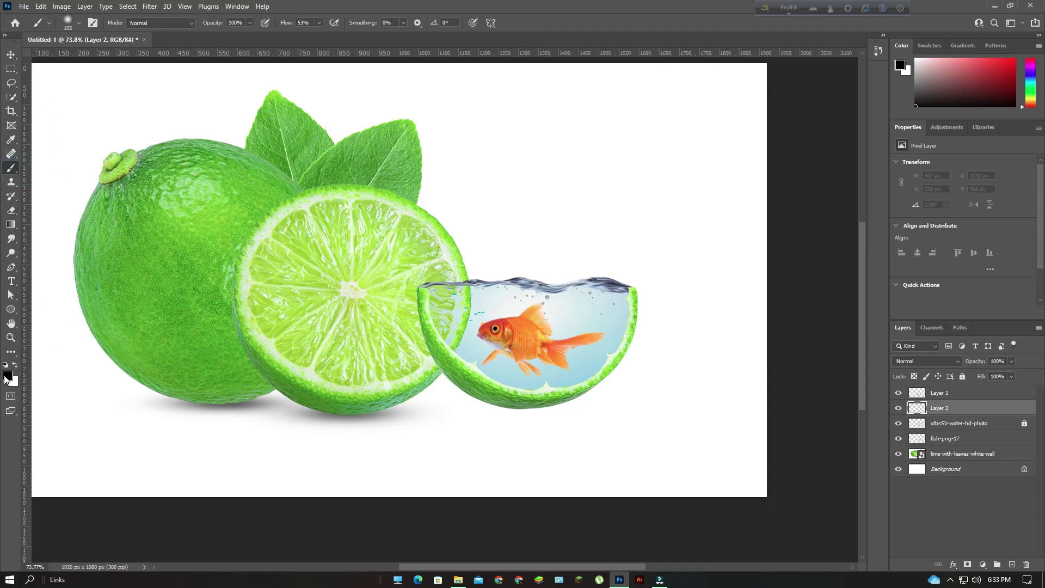
left_click(7, 377)
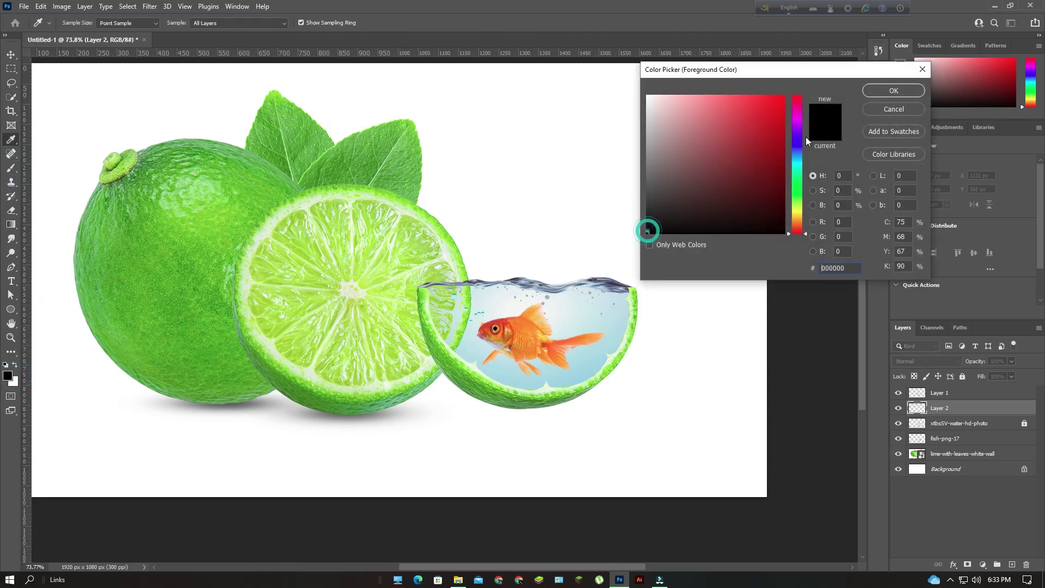
left_click(882, 90)
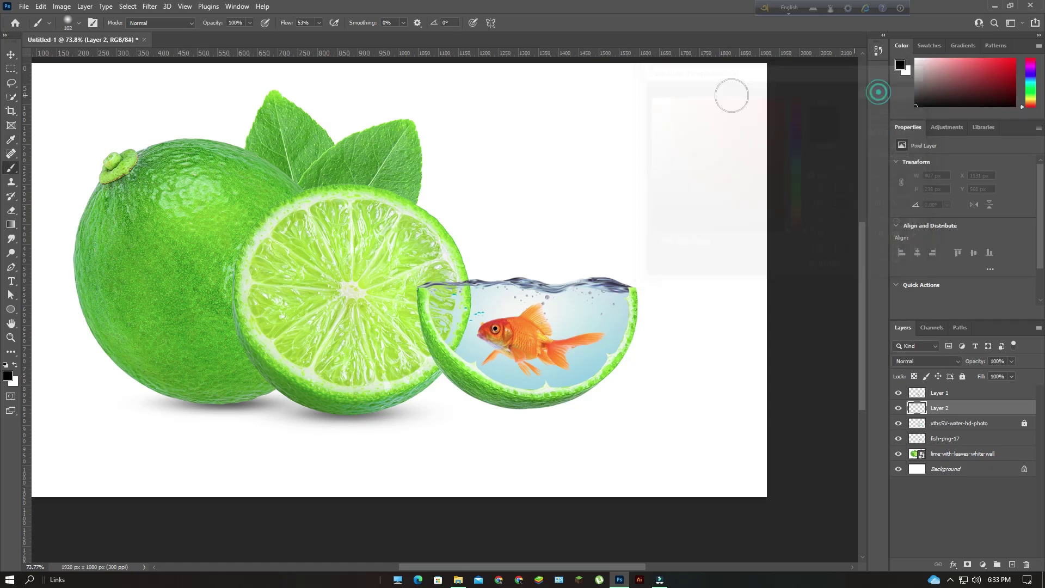
left_click(67, 23)
left_click(64, 164)
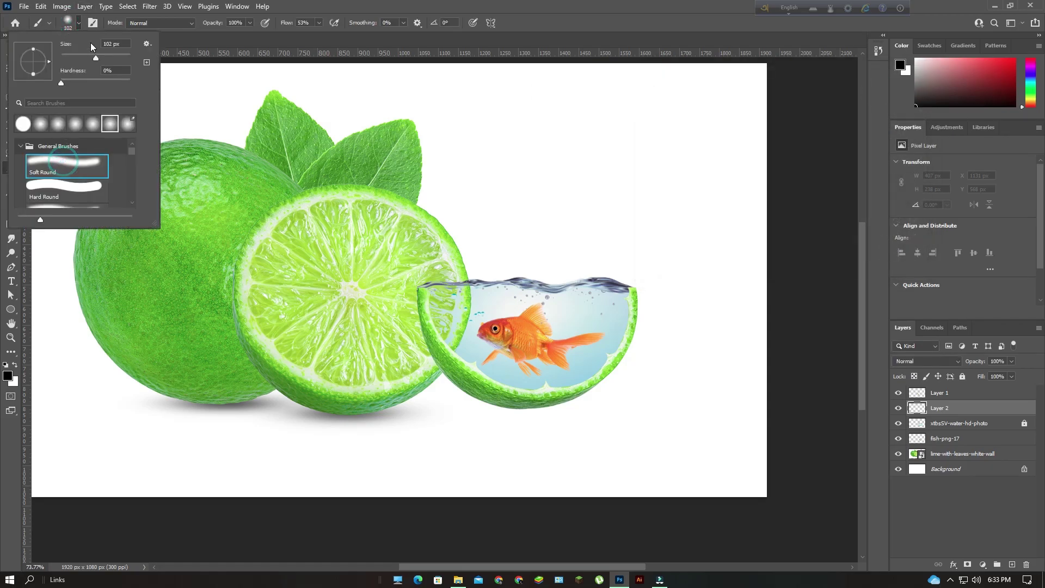
- Set the brush to 416 px with 100% flow and paint a dark shadow under the bowl
scroll(478, 392, "up", 2)
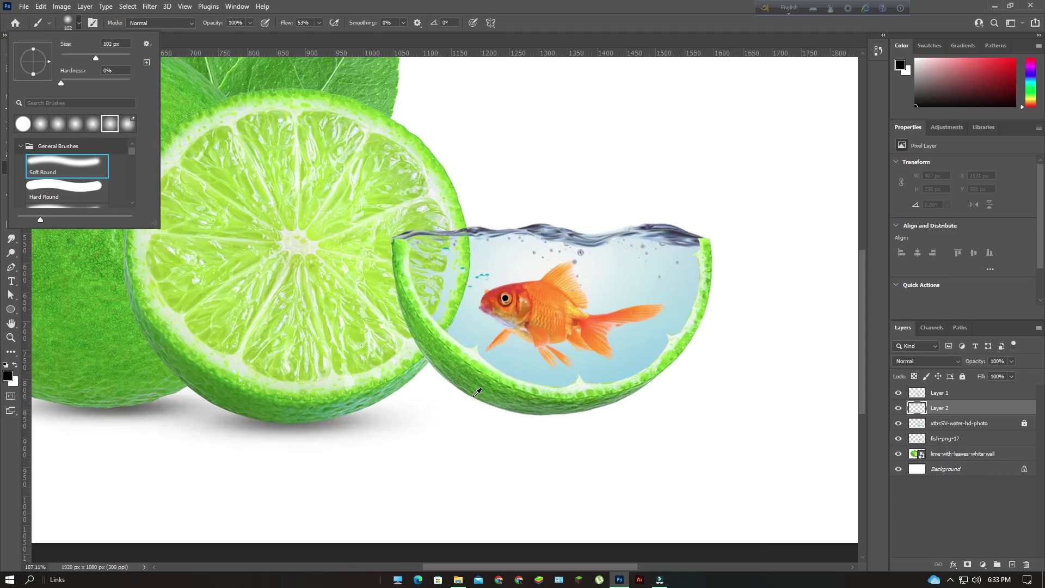
left_click_drag(475, 366, 368, 331)
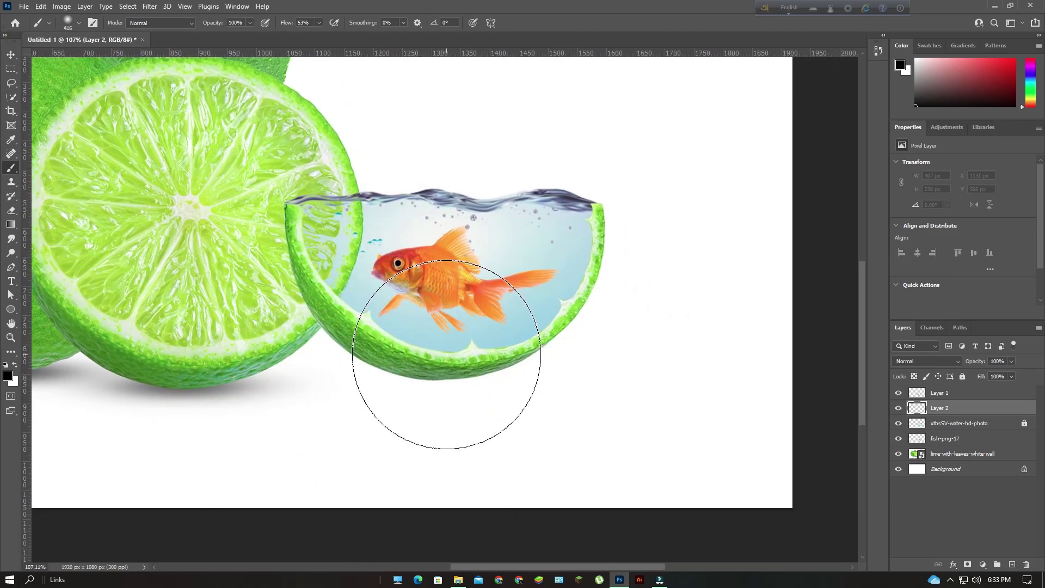
left_click(447, 355)
scroll(332, 381, "down", 2)
scroll(344, 376, "down", 1)
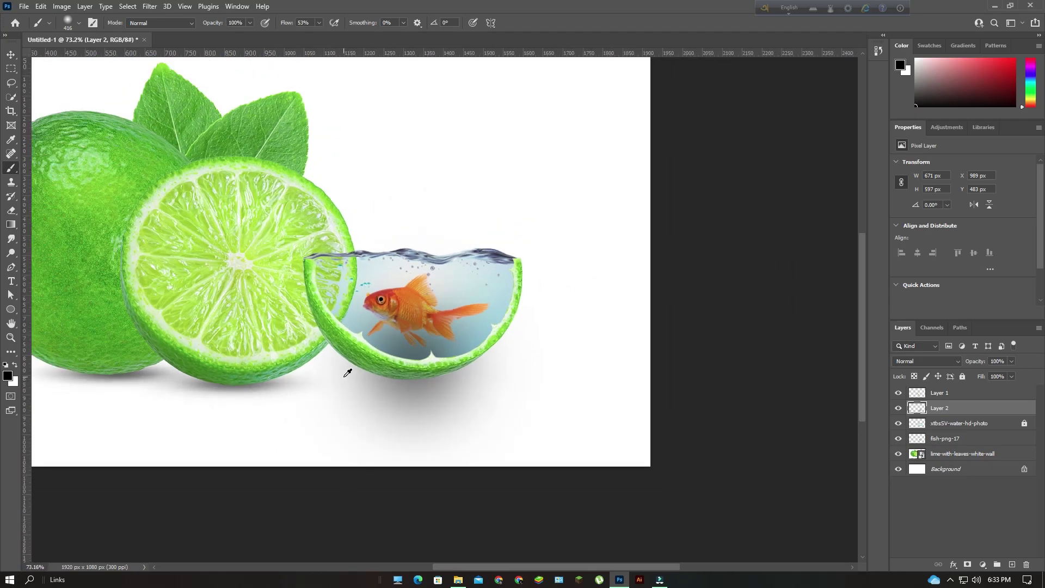
scroll(343, 377, "down", 1)
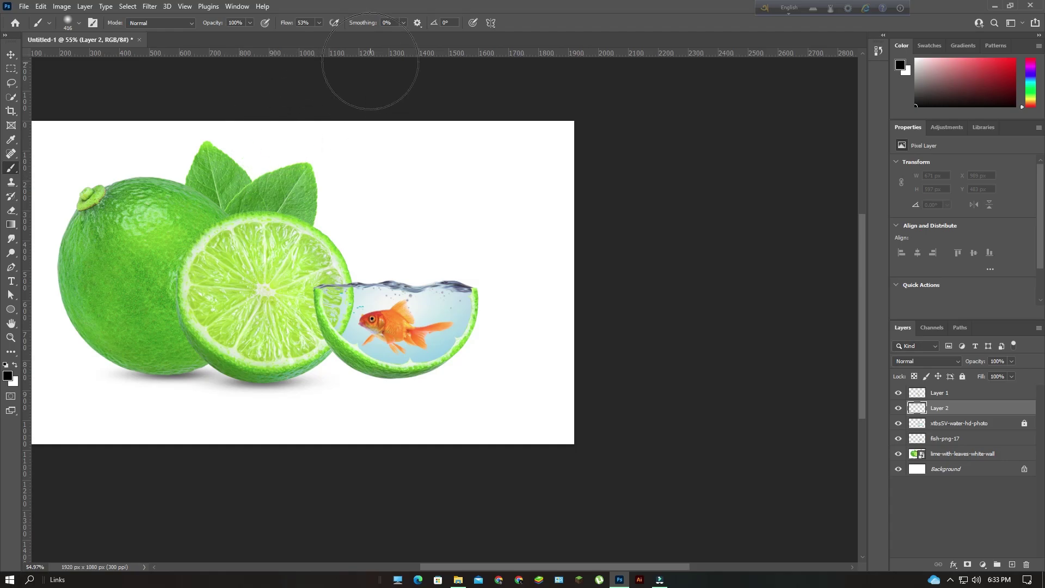
left_click(322, 36)
left_click(318, 27)
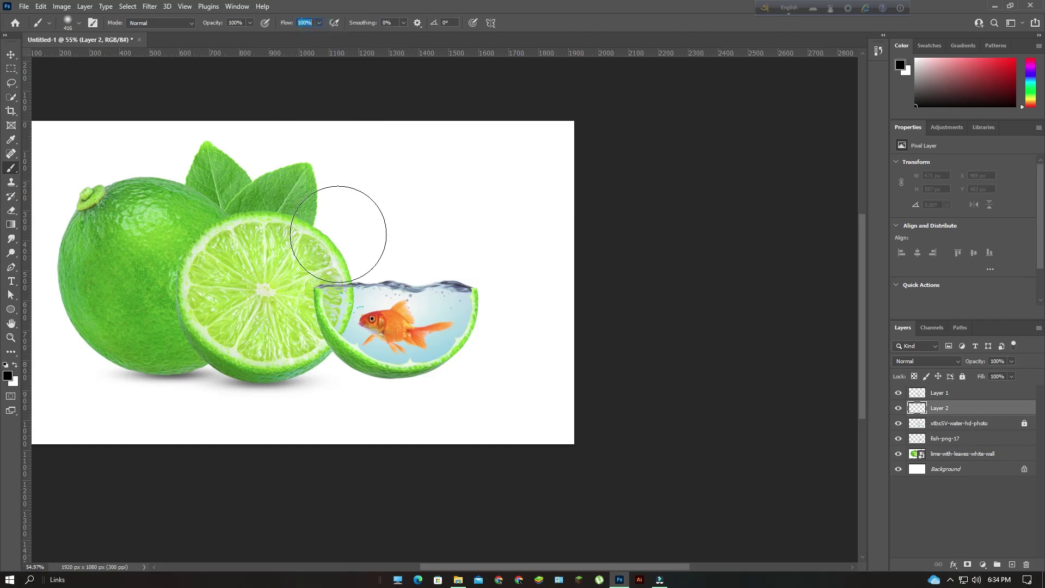
left_click_drag(392, 374, 398, 374)
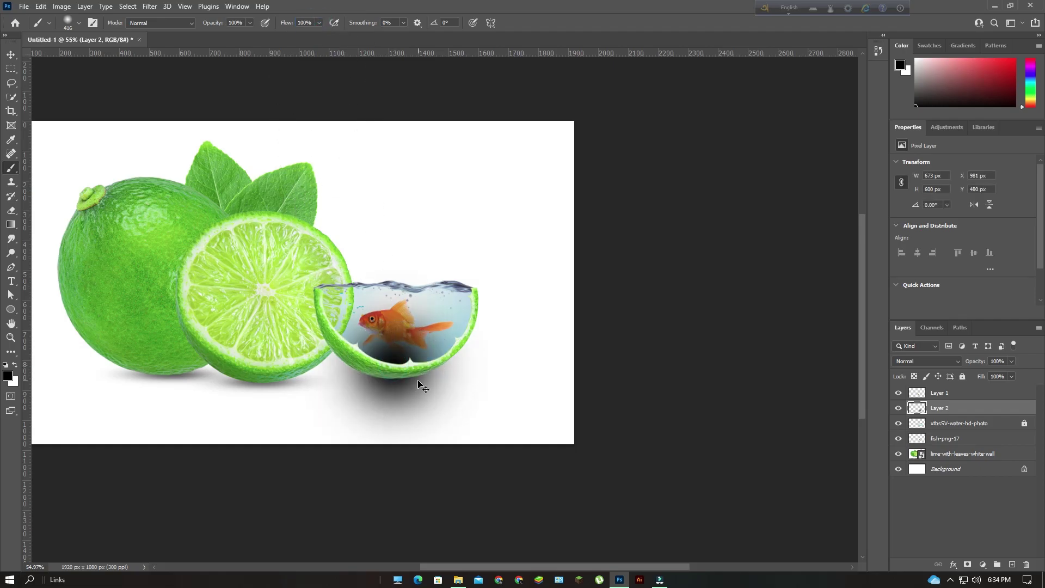
- Transform the shadow, moving it up-right and squashing it flat beneath the lime bowl
key("ctrl+t")
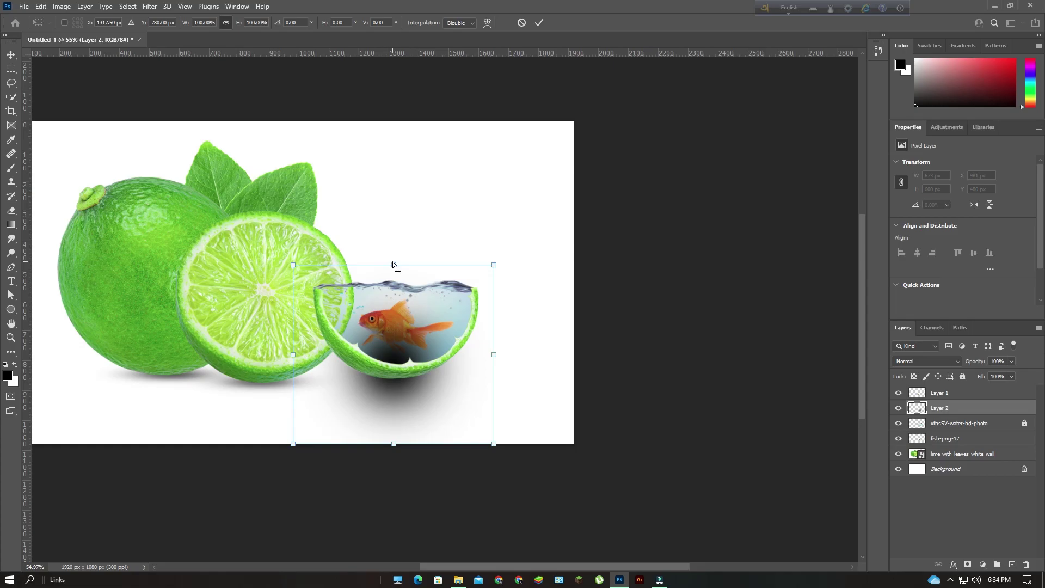
left_click(395, 265)
left_click_drag(382, 376, 408, 342)
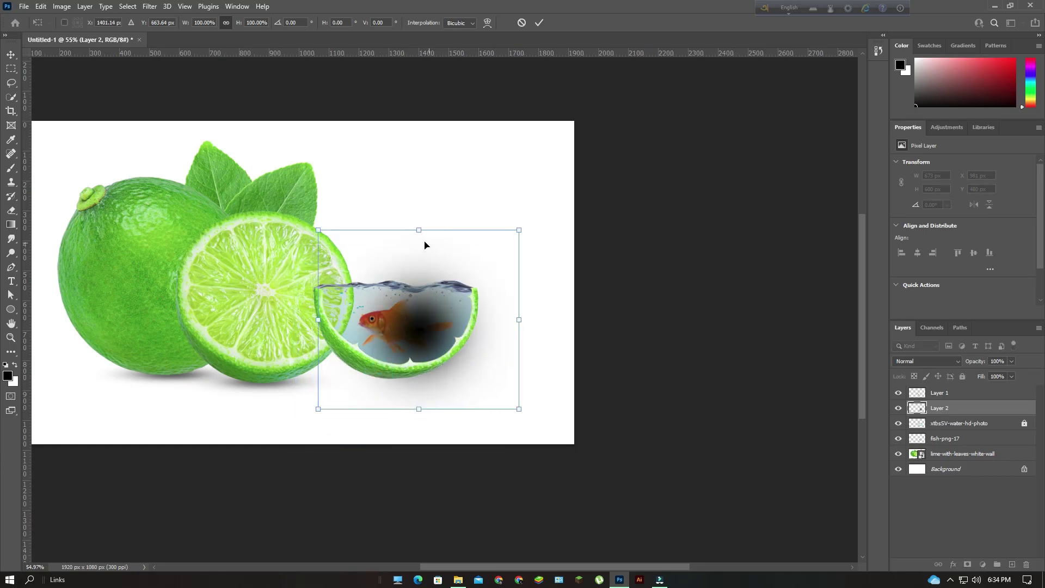
left_click_drag(420, 233, 422, 382)
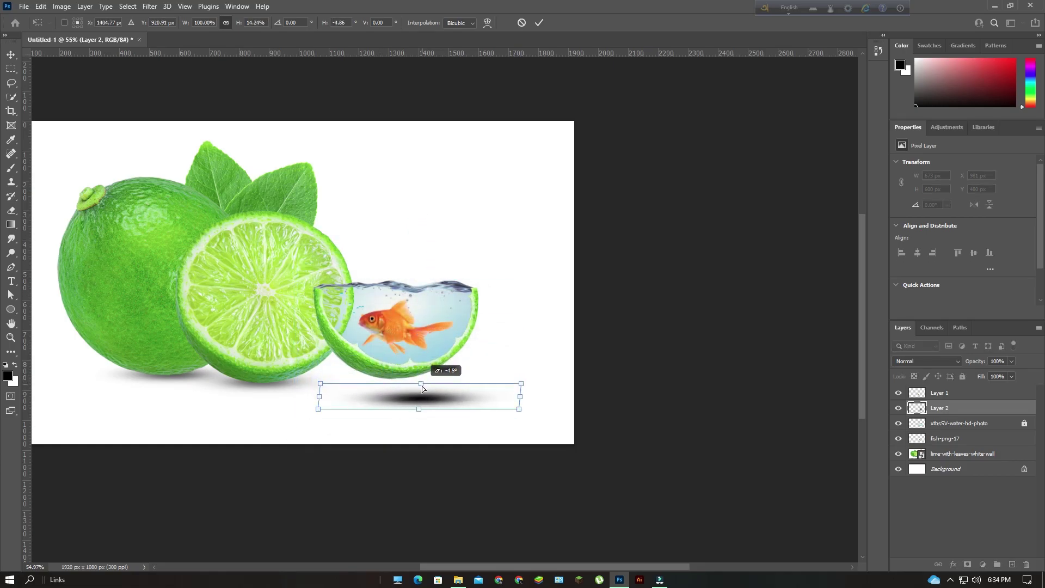
left_click_drag(422, 380, 398, 388)
key("Return")
key("b")
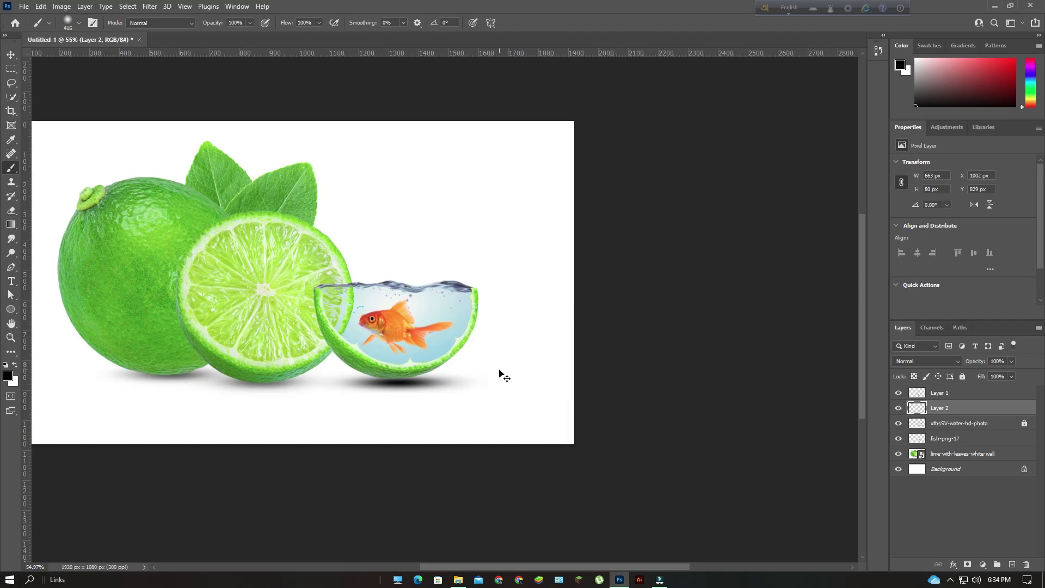
- Narrow the shadow from its right side and nudge it into place at 594×80 px
key("ctrl+t")
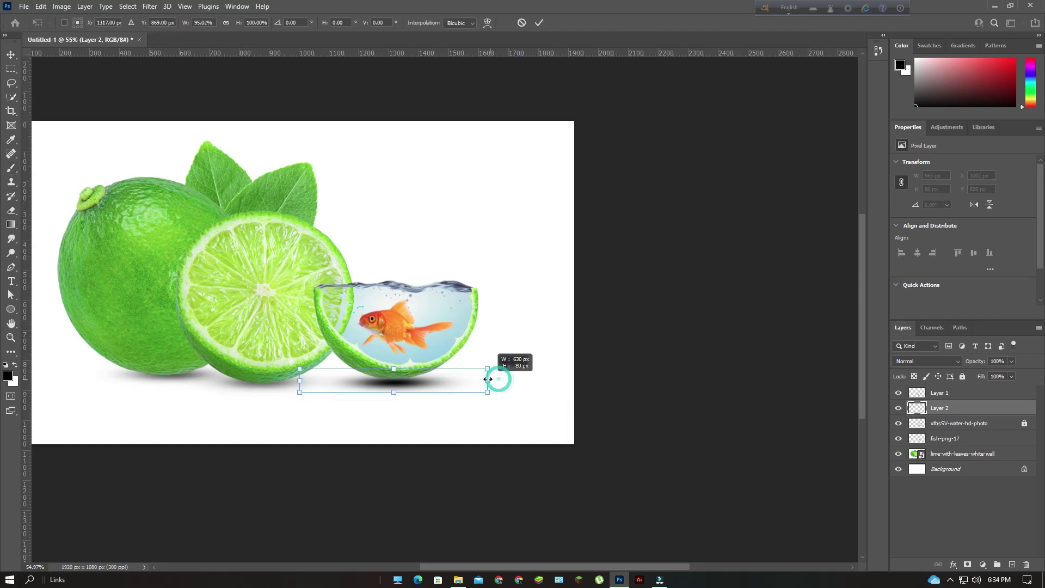
left_click_drag(499, 379, 479, 379)
left_click_drag(406, 379, 412, 376)
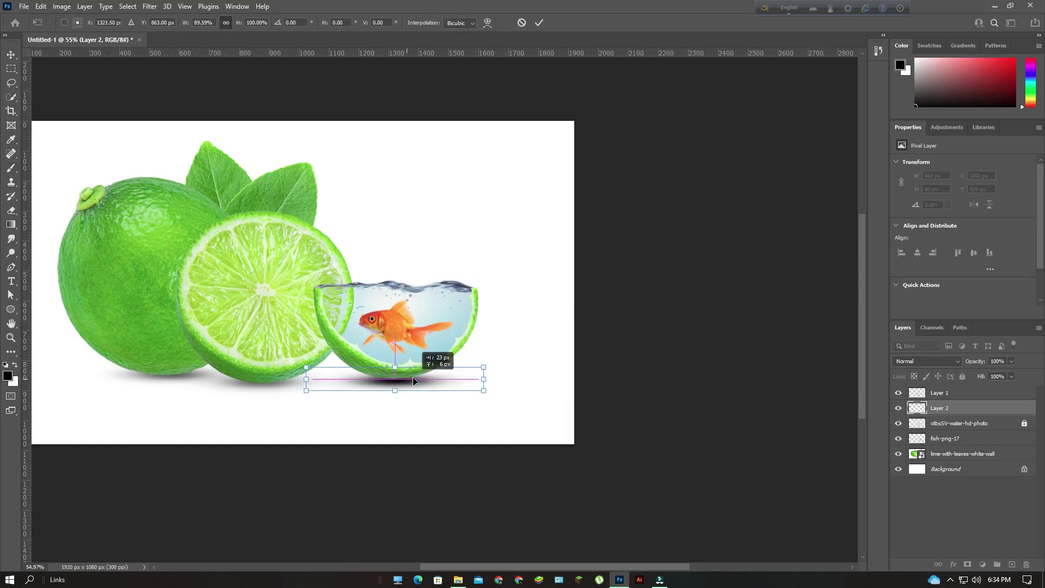
key("Down")
key("Down")
key("Down")
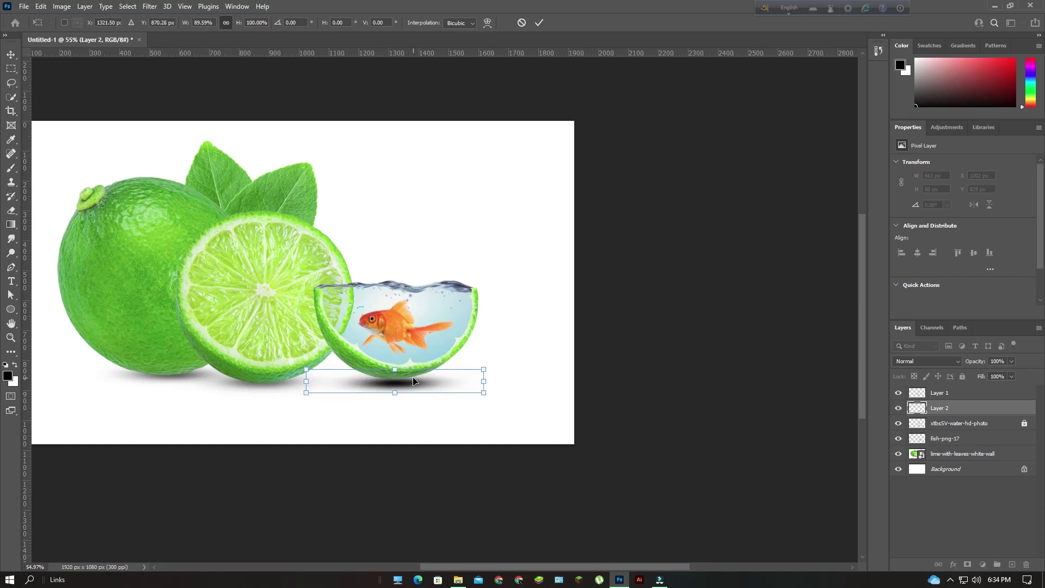
key("Left")
key("Return")
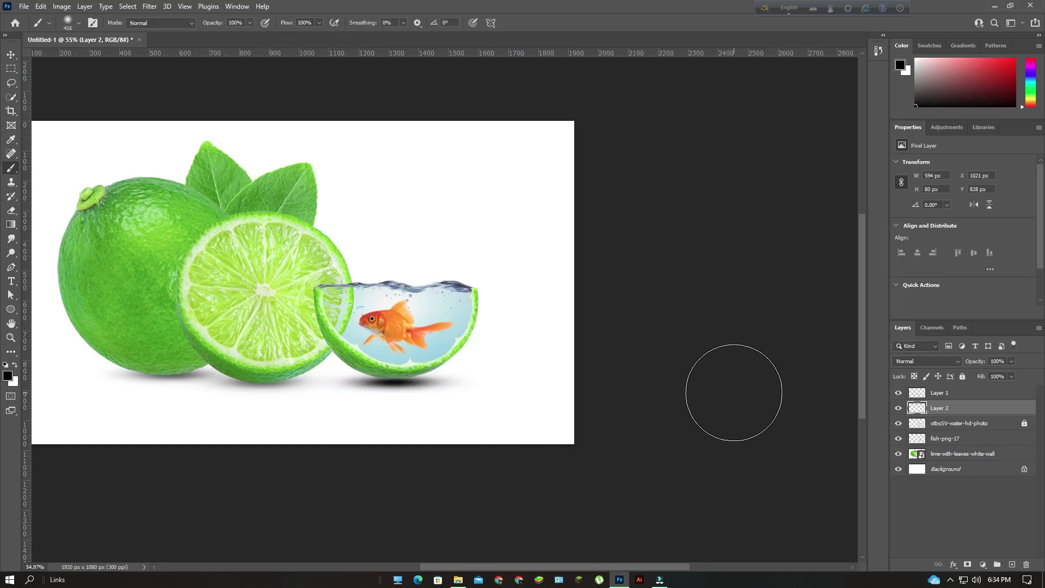
- Lower the shadow layer's opacity to 57% and reposition it under the bowl
left_click(1011, 363)
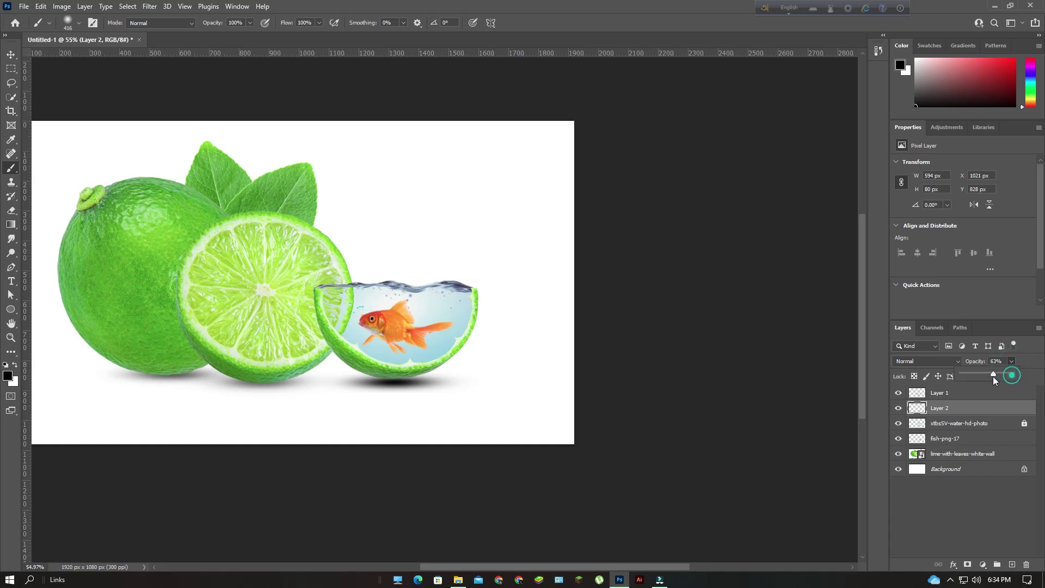
left_click_drag(993, 377, 991, 377)
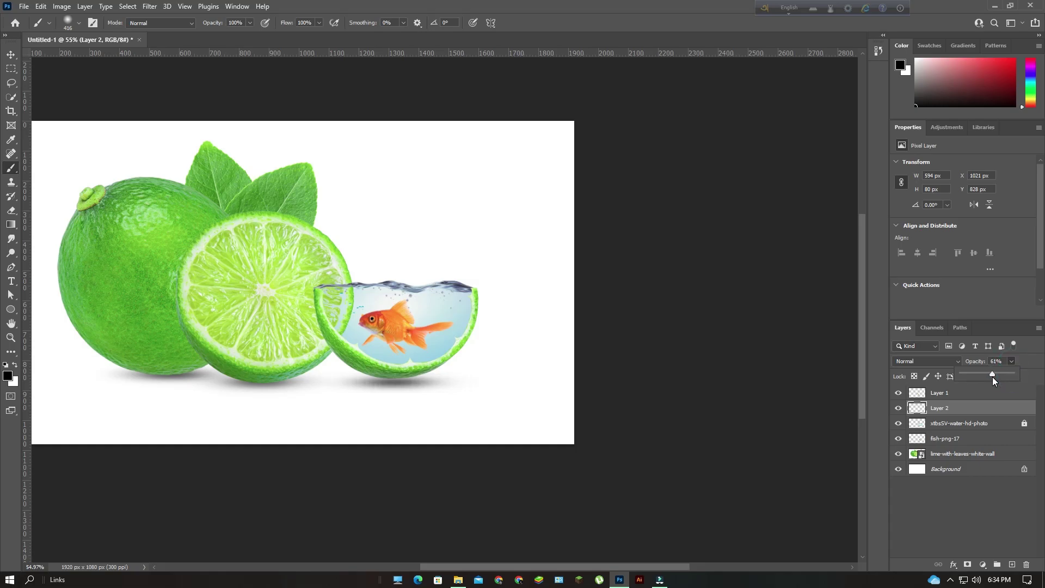
left_click_drag(992, 377, 990, 377)
key("v")
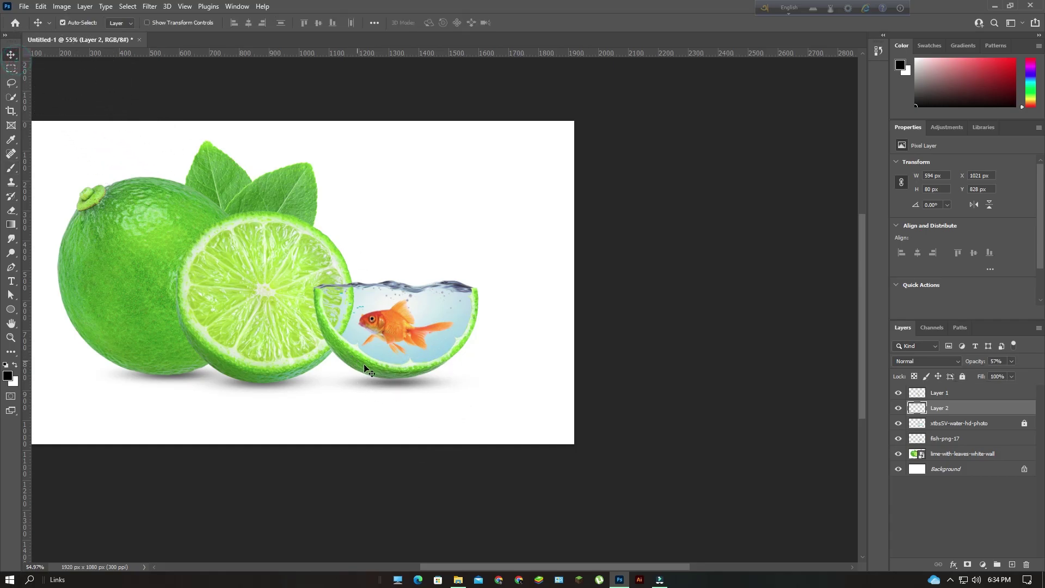
left_click_drag(401, 388, 396, 387)
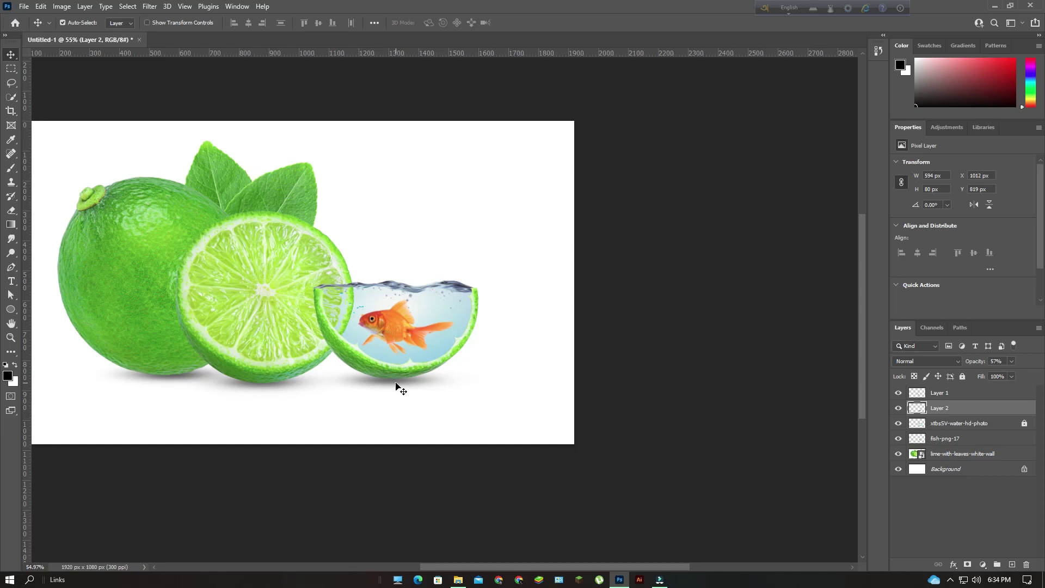
- Nudge the goldfish about 6 px to the right within the water
scroll(249, 369, "up", 1)
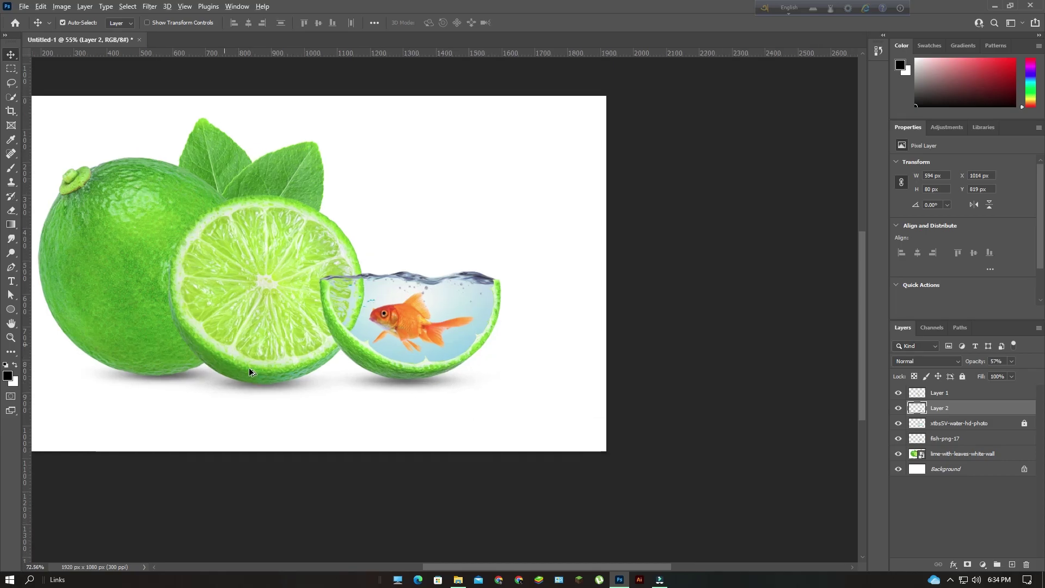
scroll(250, 373, "up", 2)
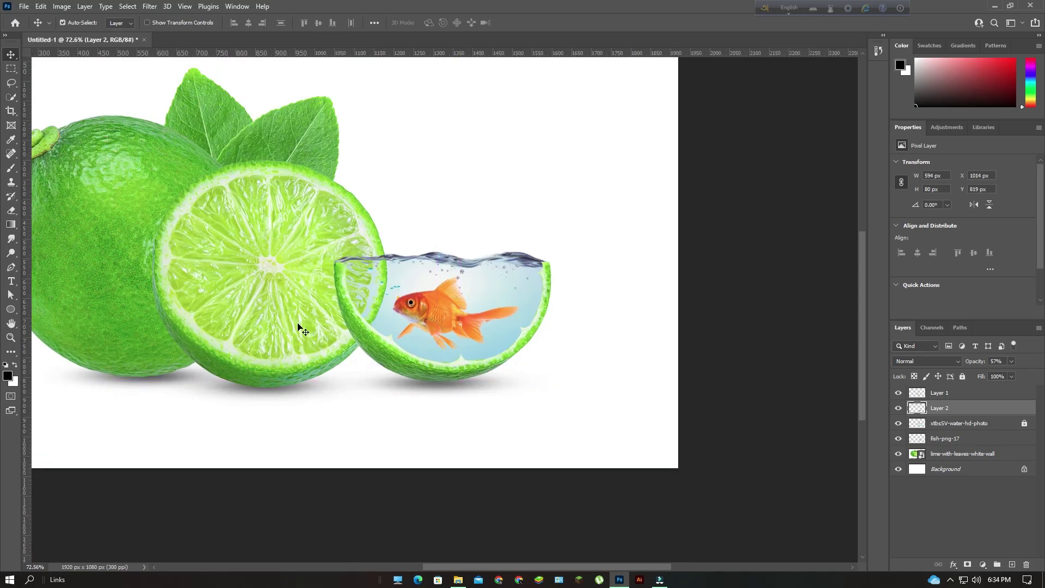
mouse_move(198, 234)
left_mouse_down()
mouse_move(289, 361)
mouse_move(336, 300)
left_mouse_up()
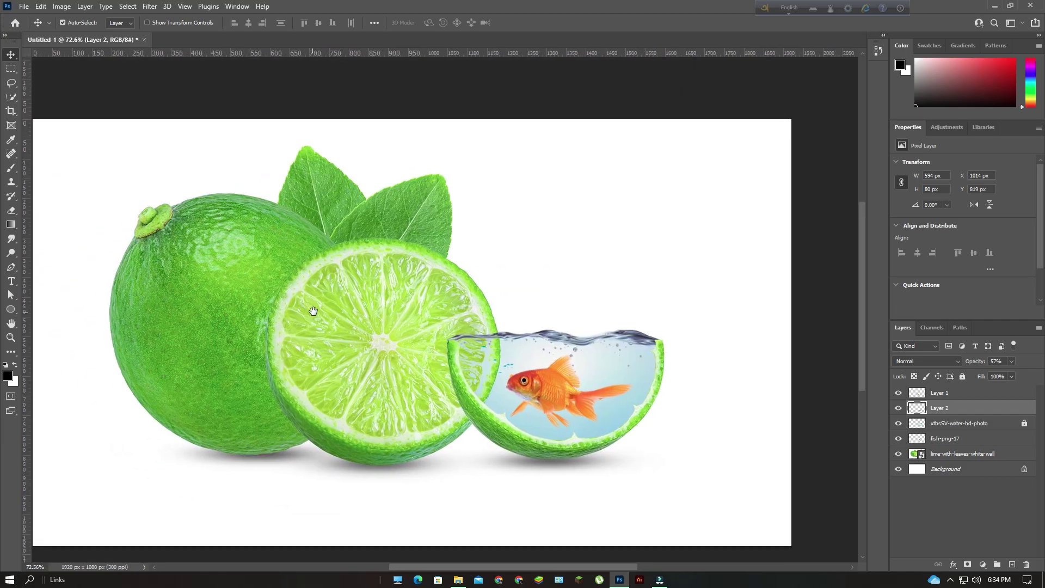
scroll(583, 388, "up", 2)
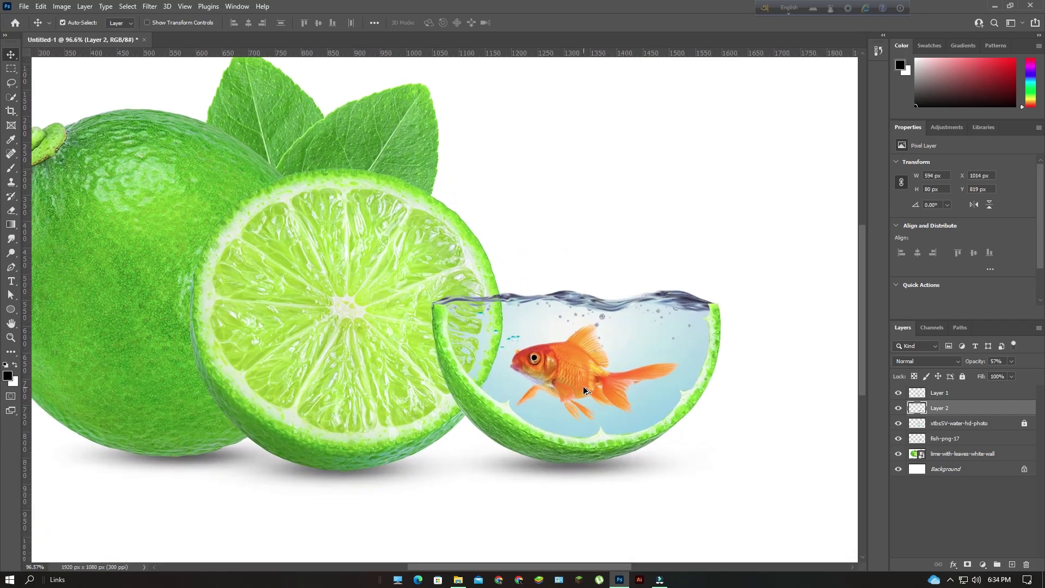
scroll(583, 388, "up", 2)
scroll(583, 390, "up", 2)
mouse_move(532, 359)
left_mouse_down()
mouse_move(541, 303)
mouse_move(544, 358)
left_mouse_up()
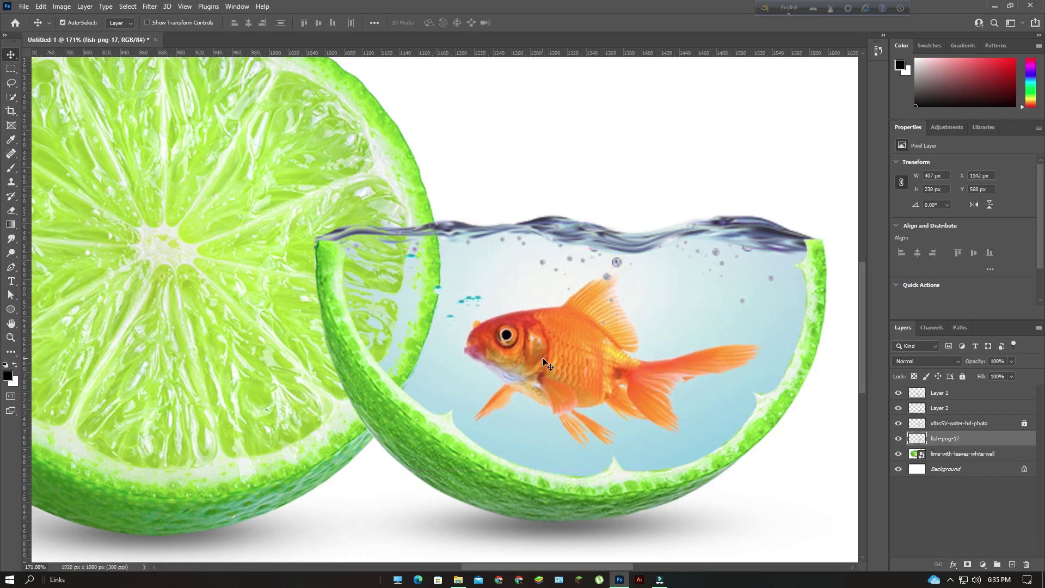
- Scale the goldfish to 373×218 px, shift it up-right in the water, and commit
key("ctrl+t")
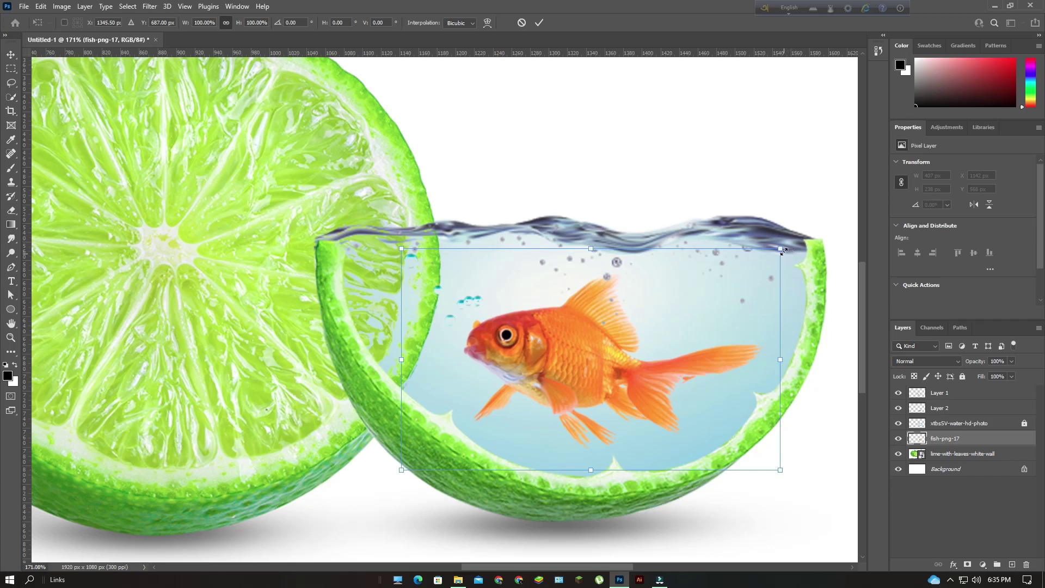
left_click_drag(782, 249, 748, 268)
left_click_drag(645, 361, 663, 350)
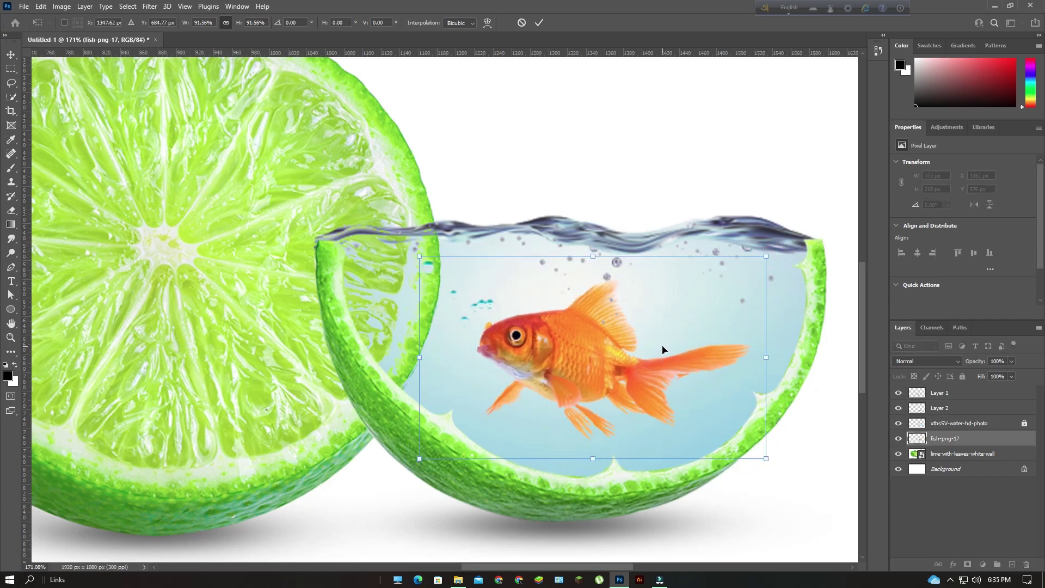
key("Return")
scroll(397, 252, "down", 2)
scroll(398, 253, "down", 3)
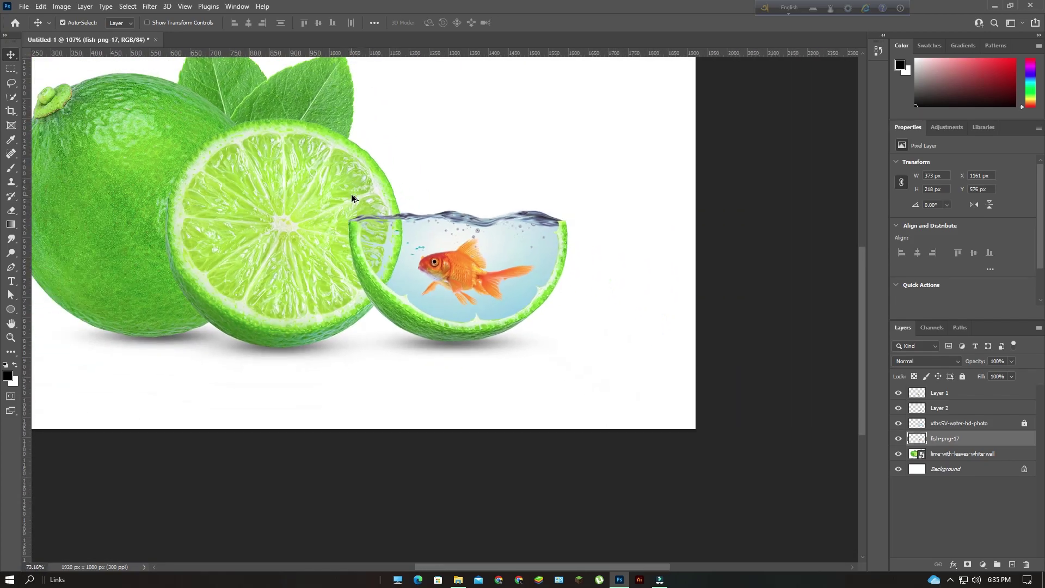
left_click_drag(431, 331, 534, 450)
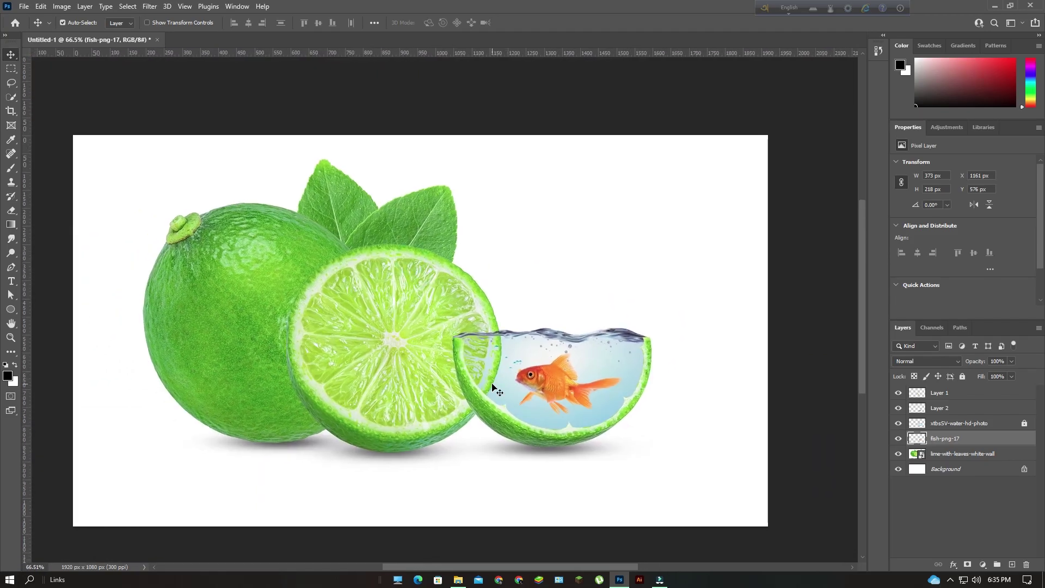
left_click_drag(485, 361, 497, 362)
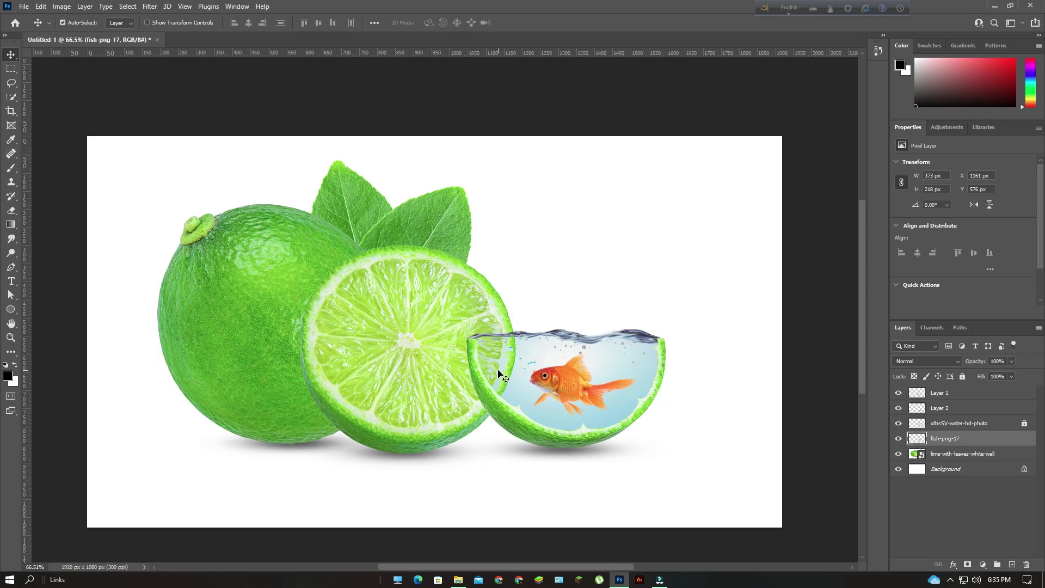